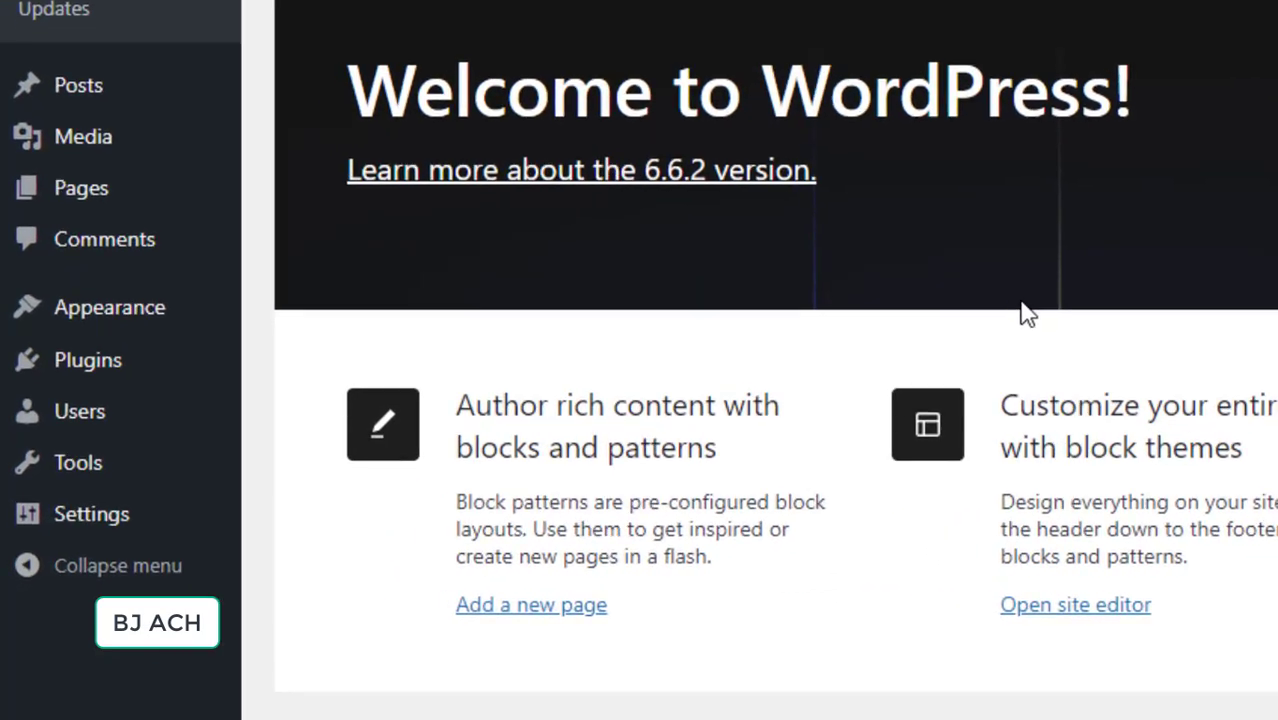
- Open the page for adding new plugins and search the plugin directory for "faq"
mouse_move(194, 371)
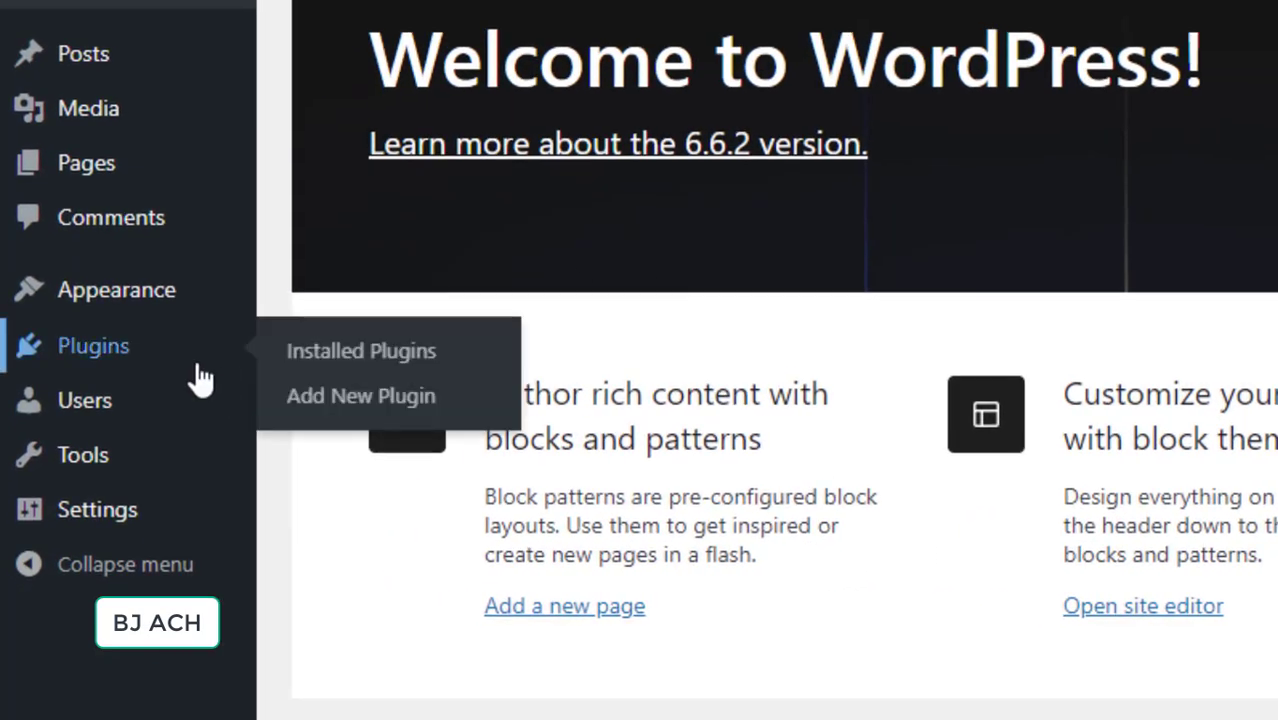
click(327, 408)
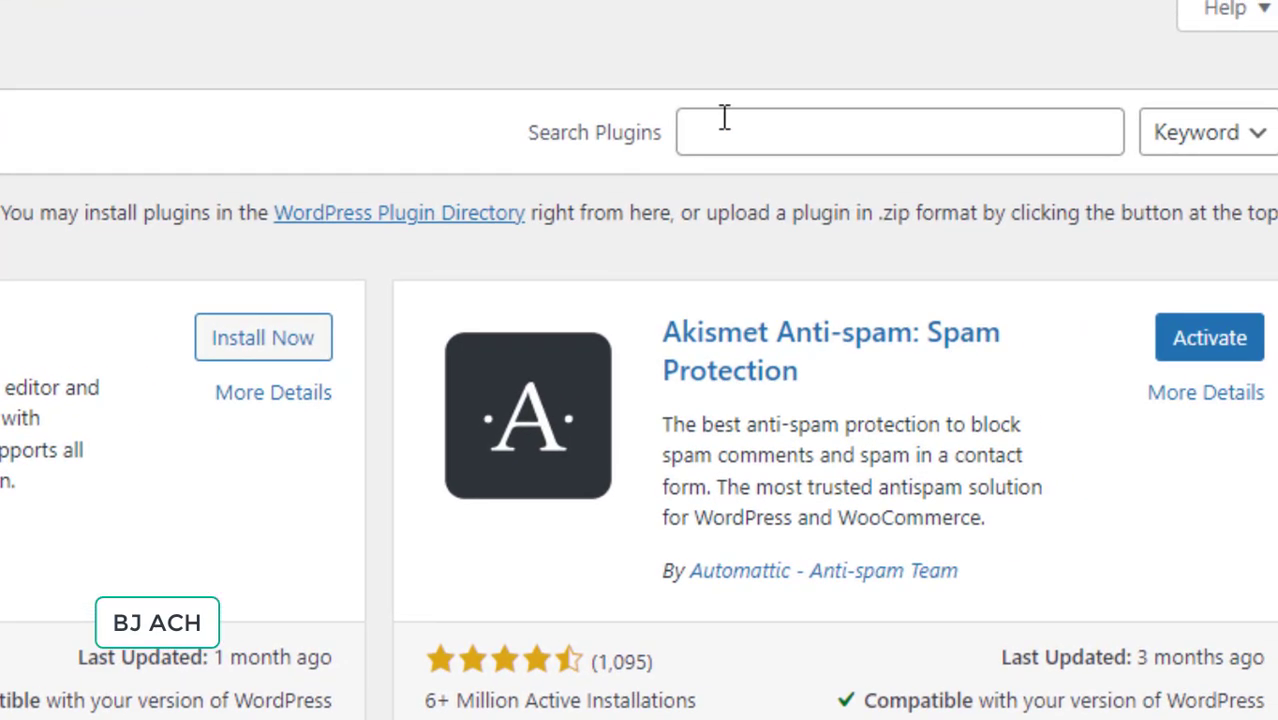
click(724, 117)
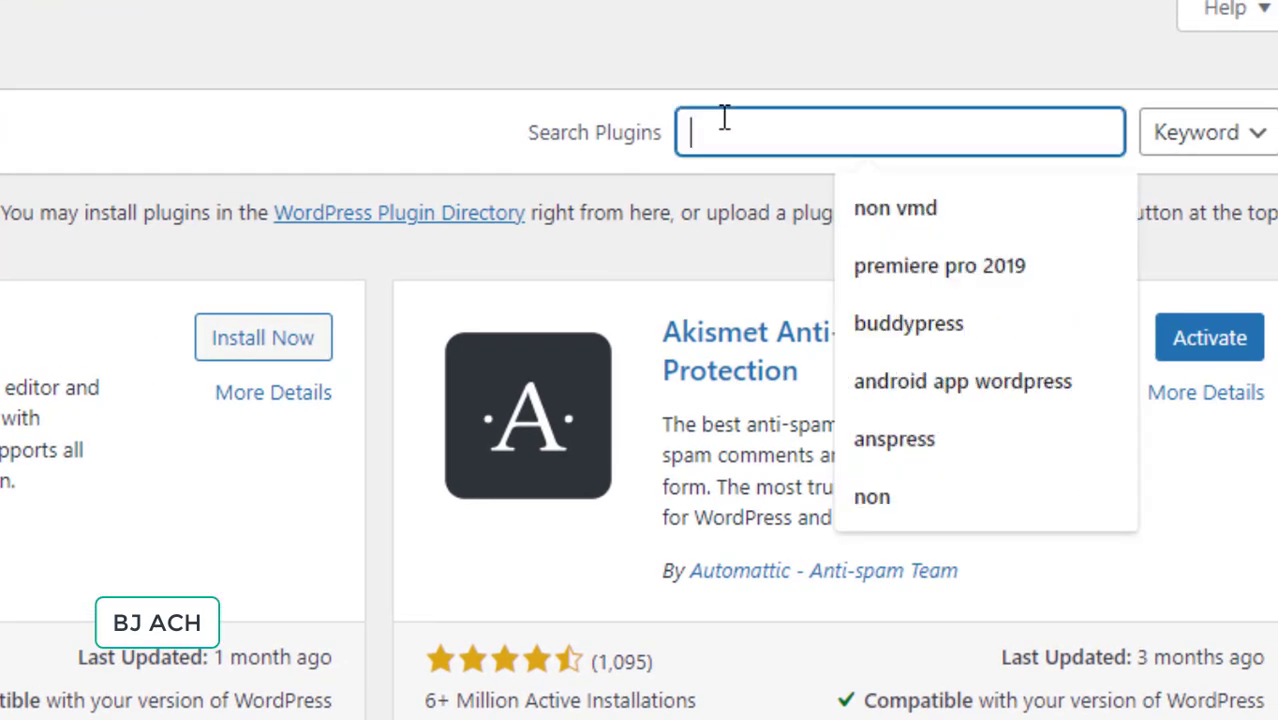
text(faq)
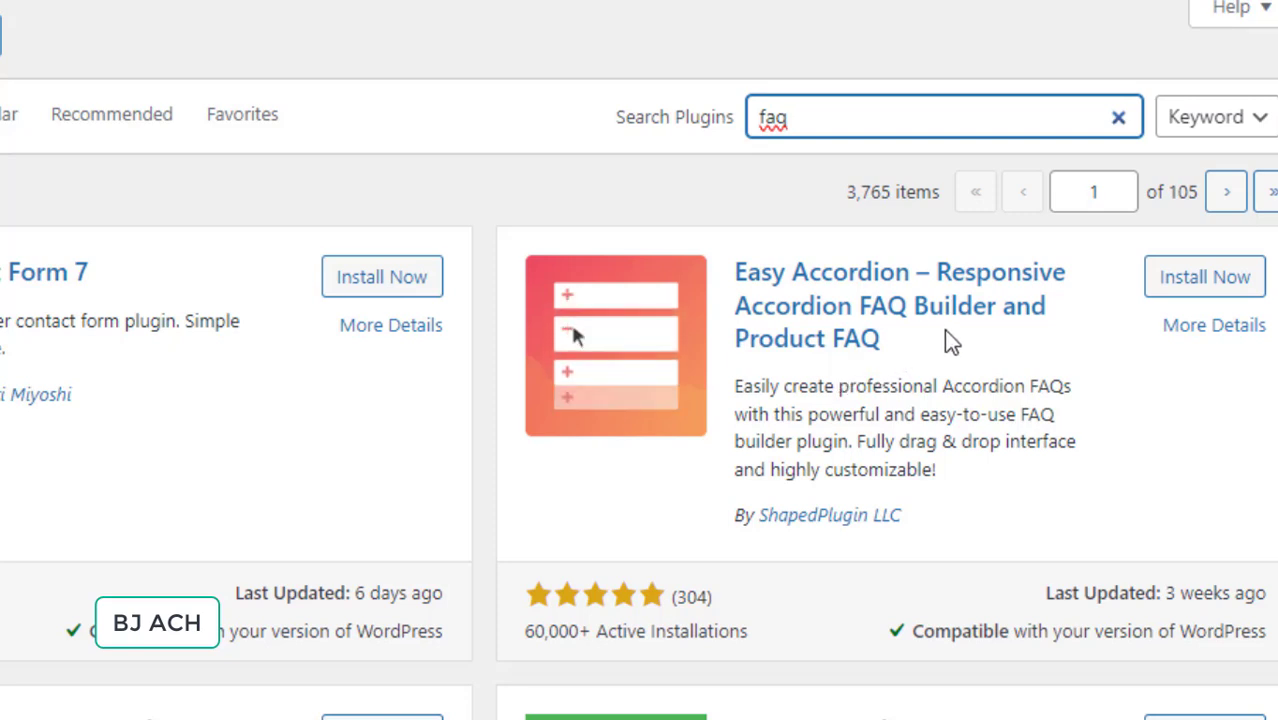
- Examine the details and screenshots of the Easy Accordion plugin, including its live demo and compatibility information, and close them
click(1170, 328)
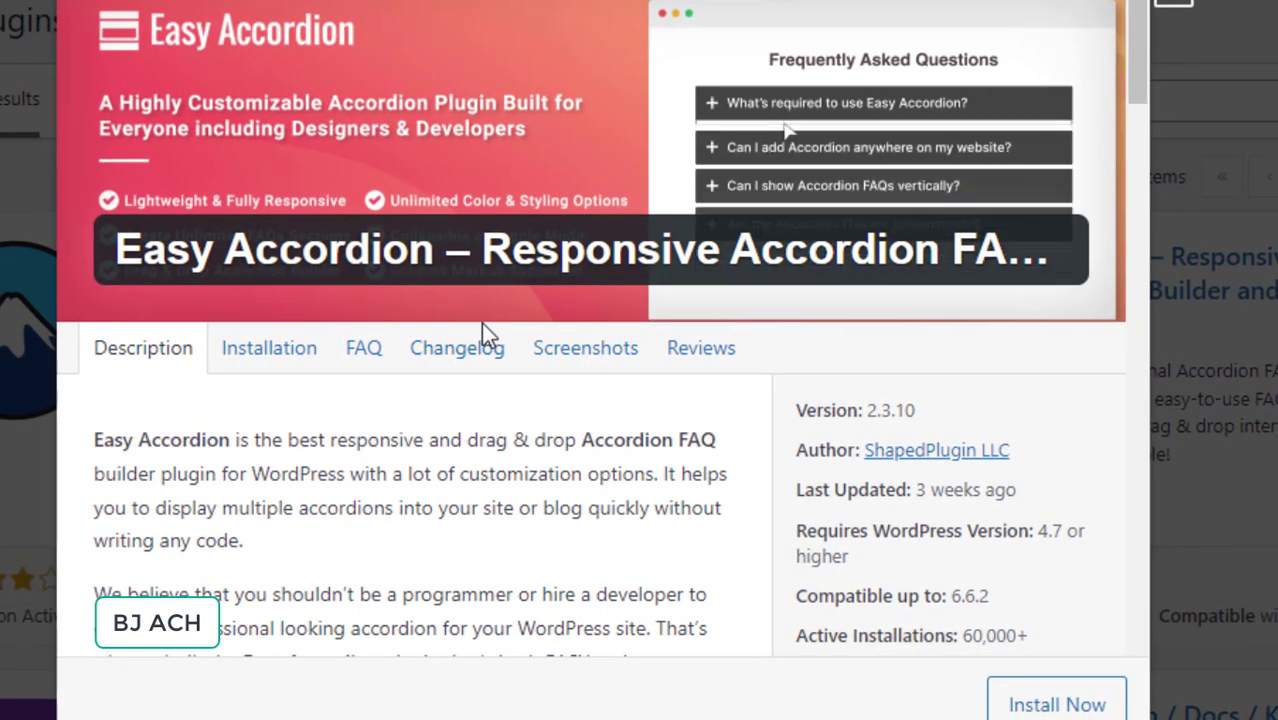
click(558, 355)
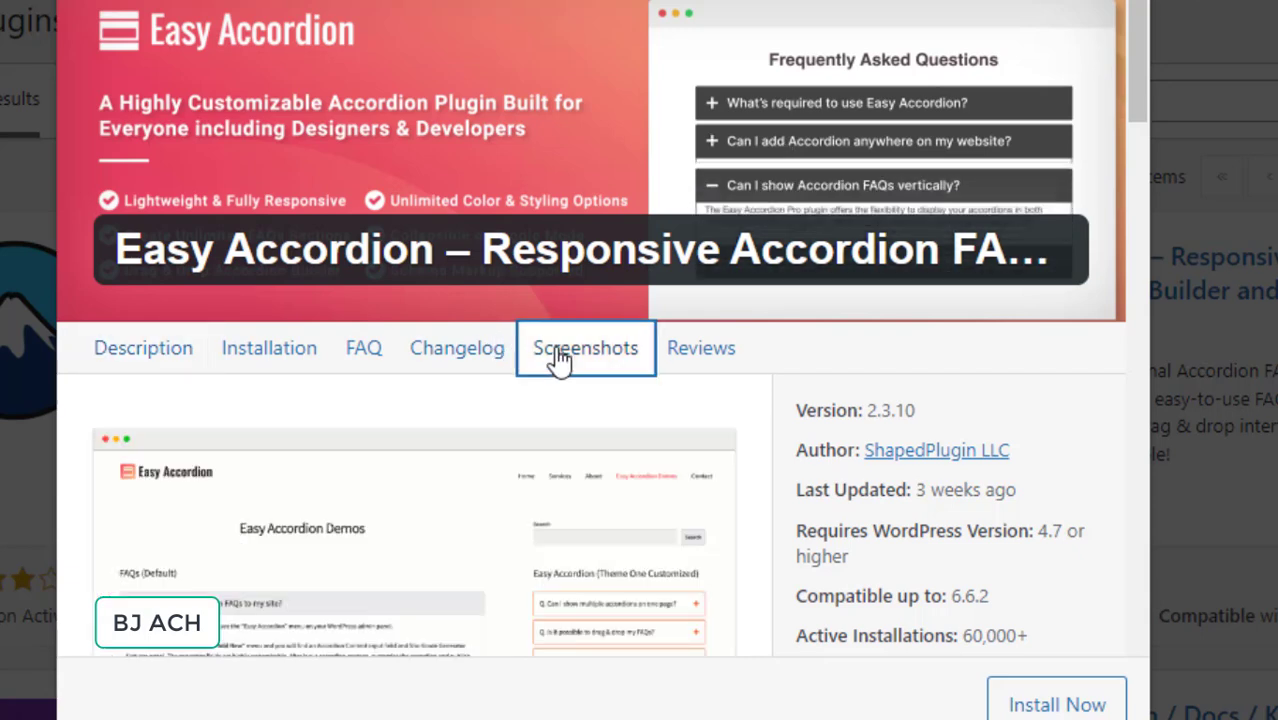
drag(1133, 80, 1137, 131)
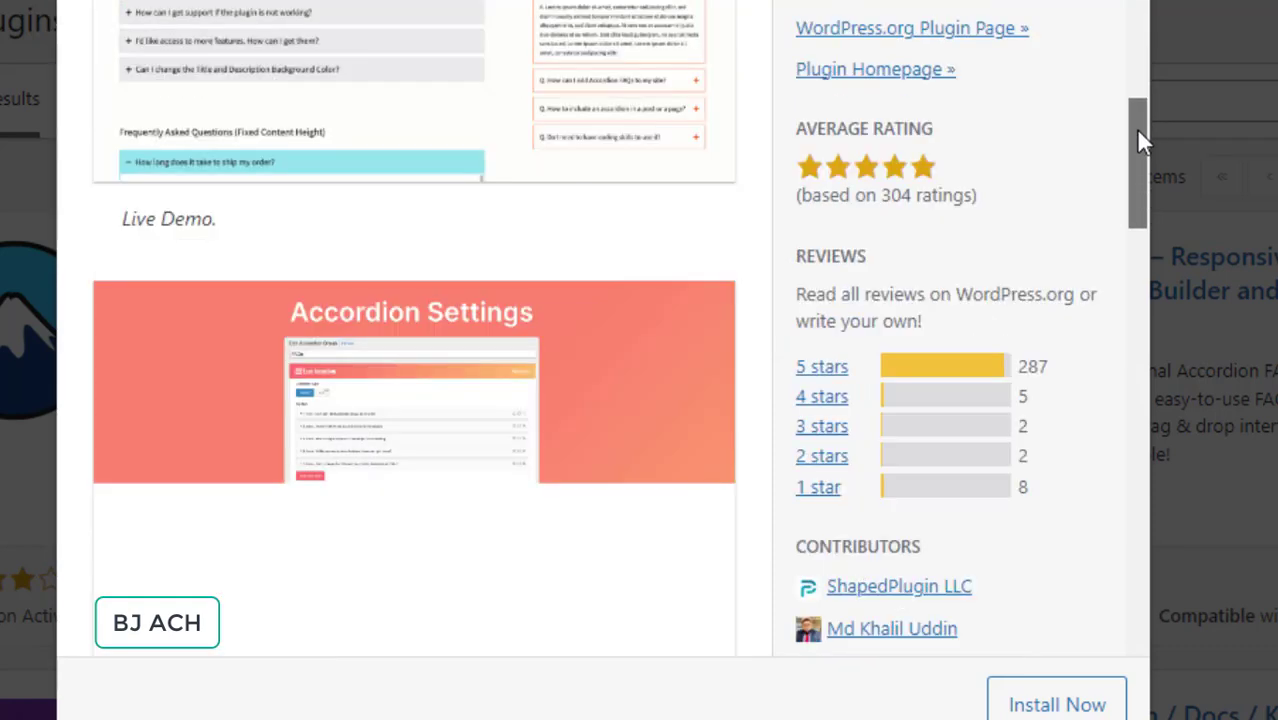
drag(1136, 145, 1138, 101)
scroll(1079, 102, up, 1)
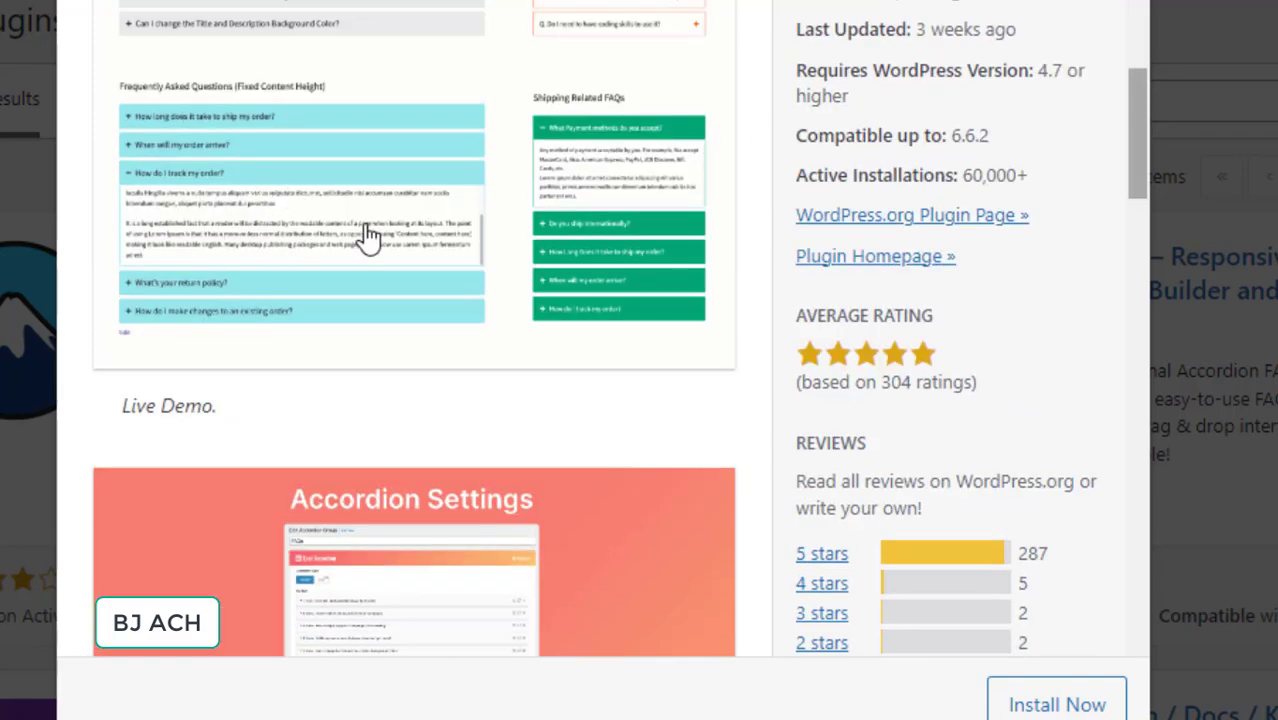
drag(796, 135, 882, 135)
click(1175, 8)
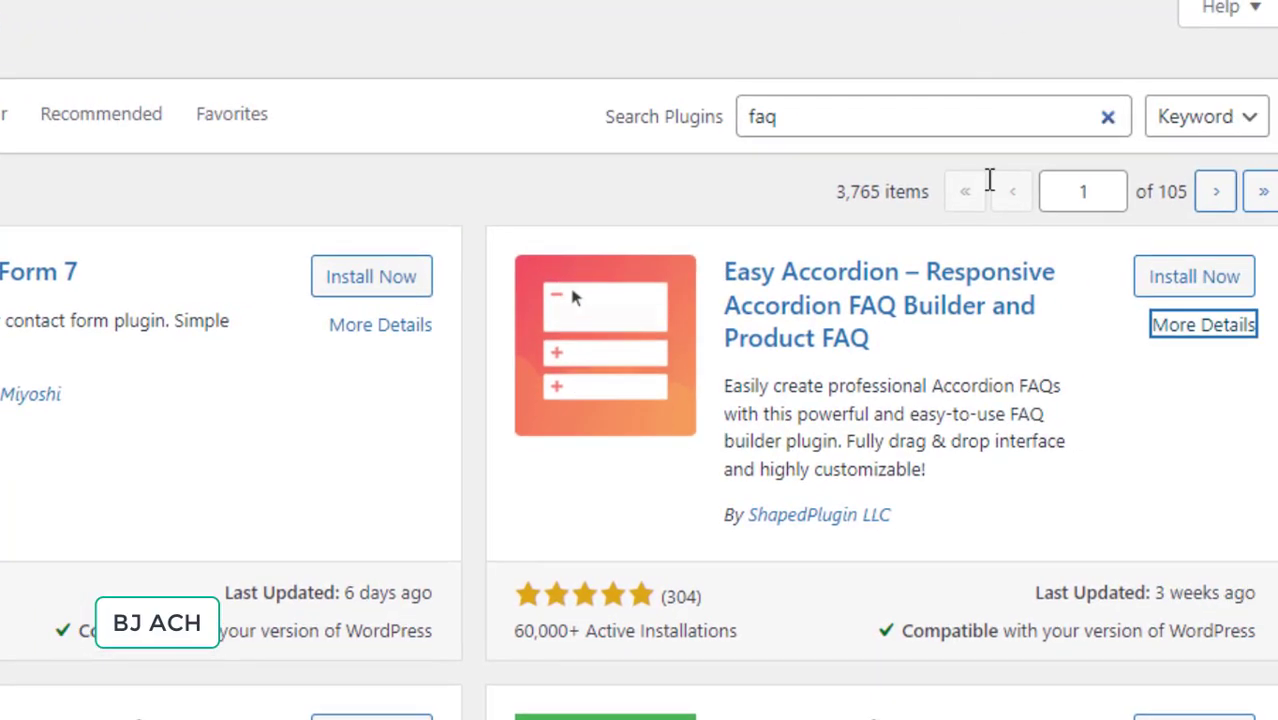
- Install and activate the Easy Accordion – Responsive Accordion FAQ Builder and Product FAQ plugin
click(1190, 279)
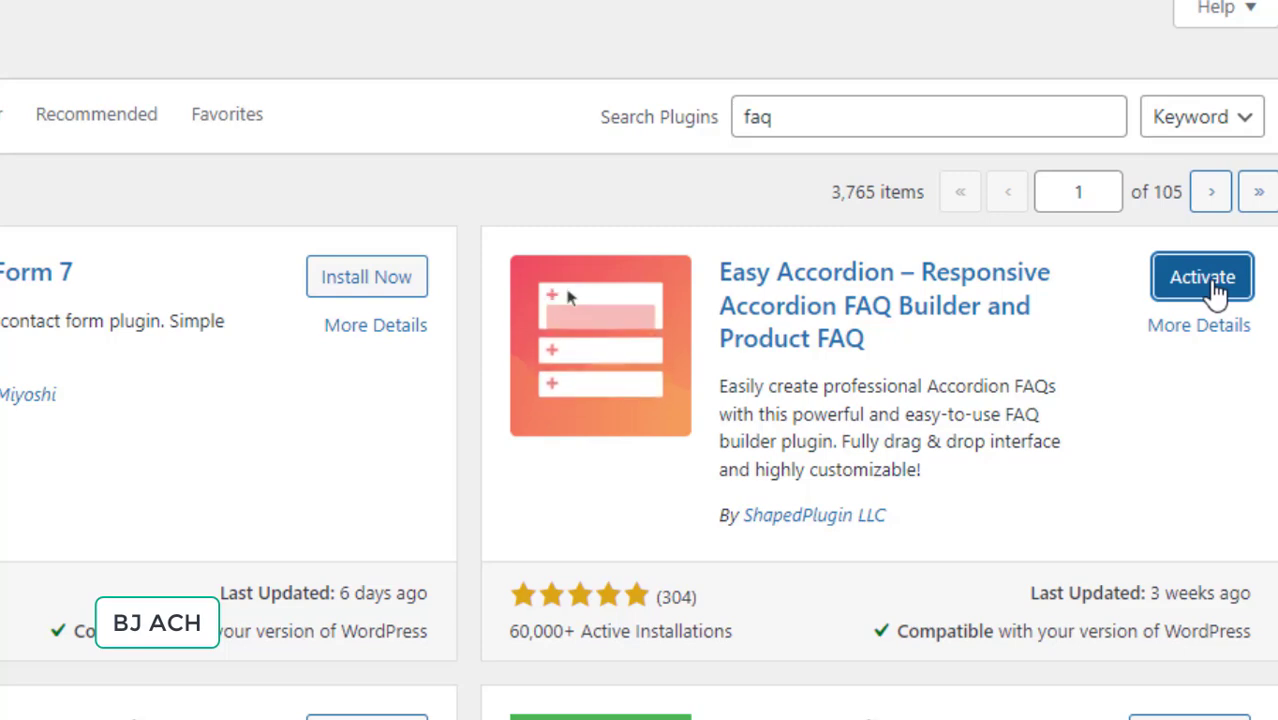
click(1203, 277)
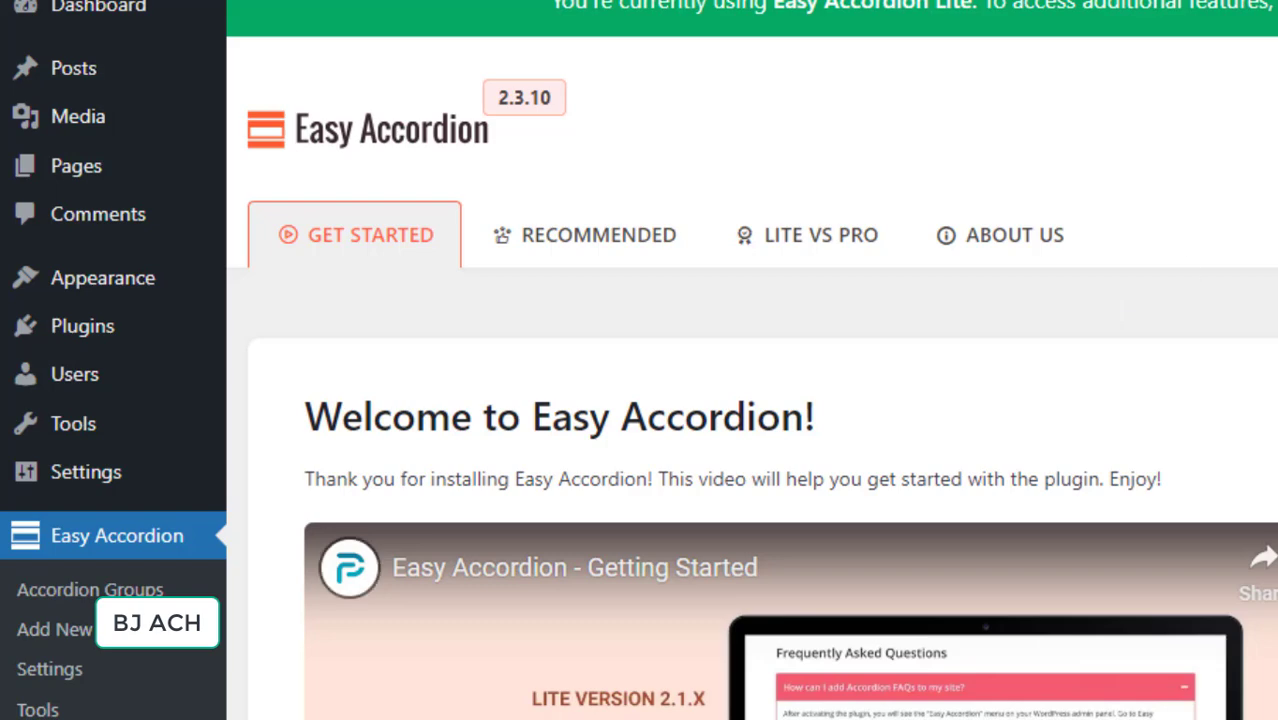
- Create a new Easy Accordion group and title it "FAQ Page"
scroll(1100, 313, down, 5)
scroll(760, 360, down, 3)
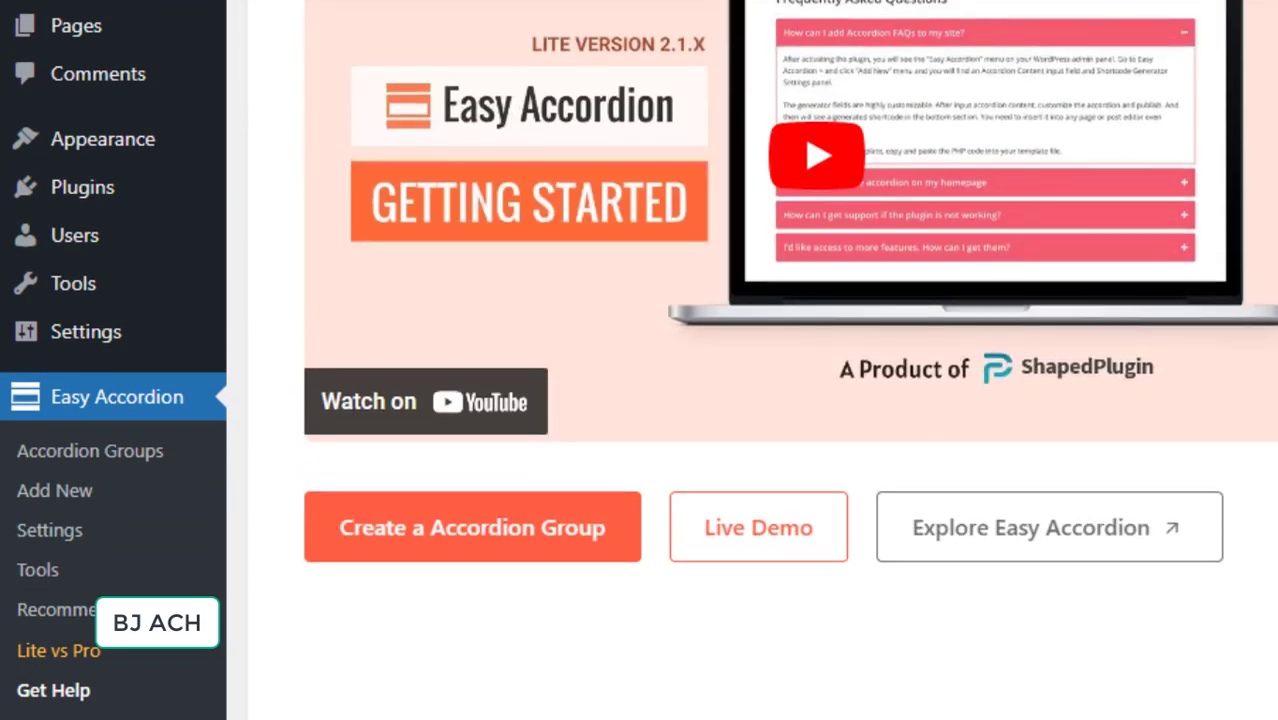
scroll(760, 360, up, 1)
scroll(760, 360, down, 2)
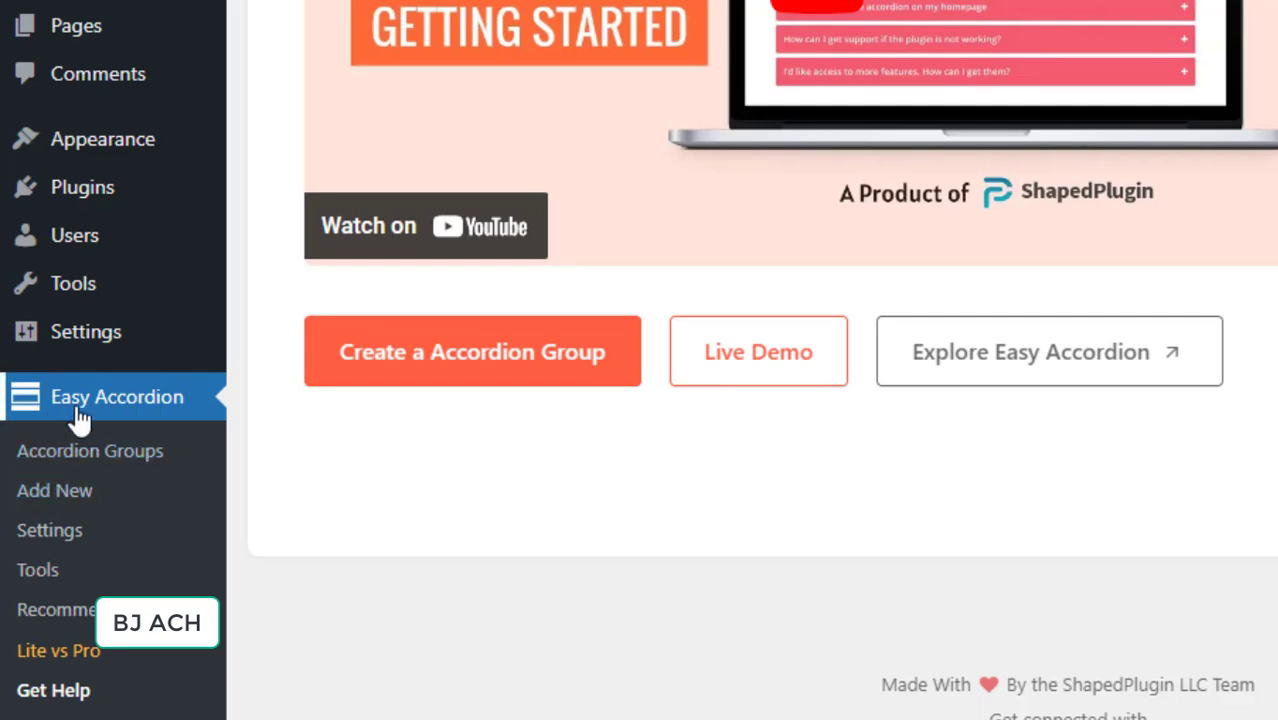
click(52, 507)
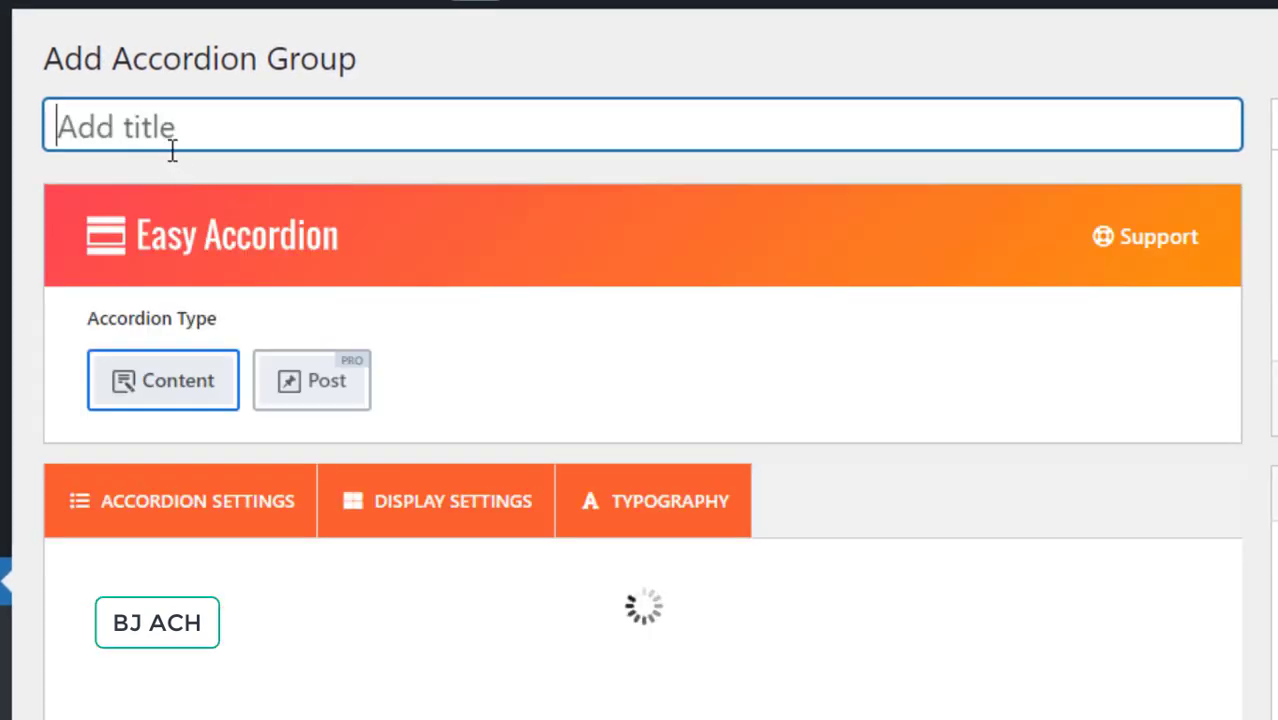
text(F)
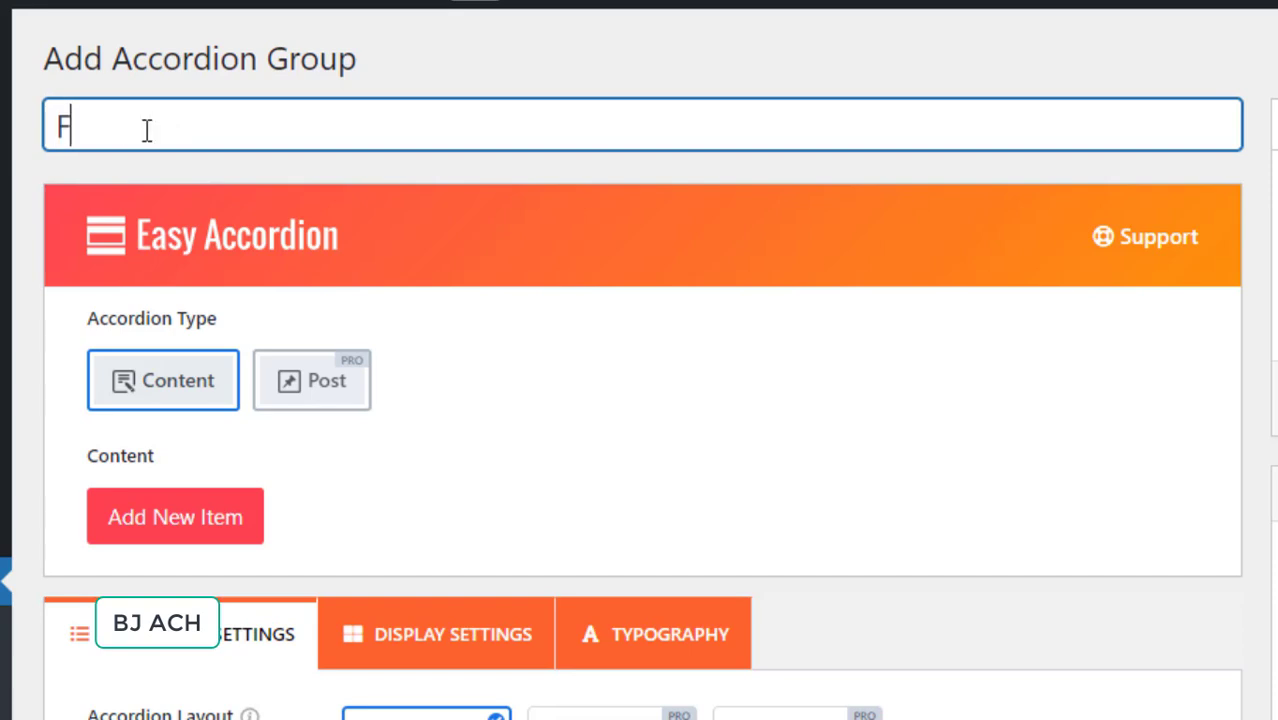
text(AQ Page)
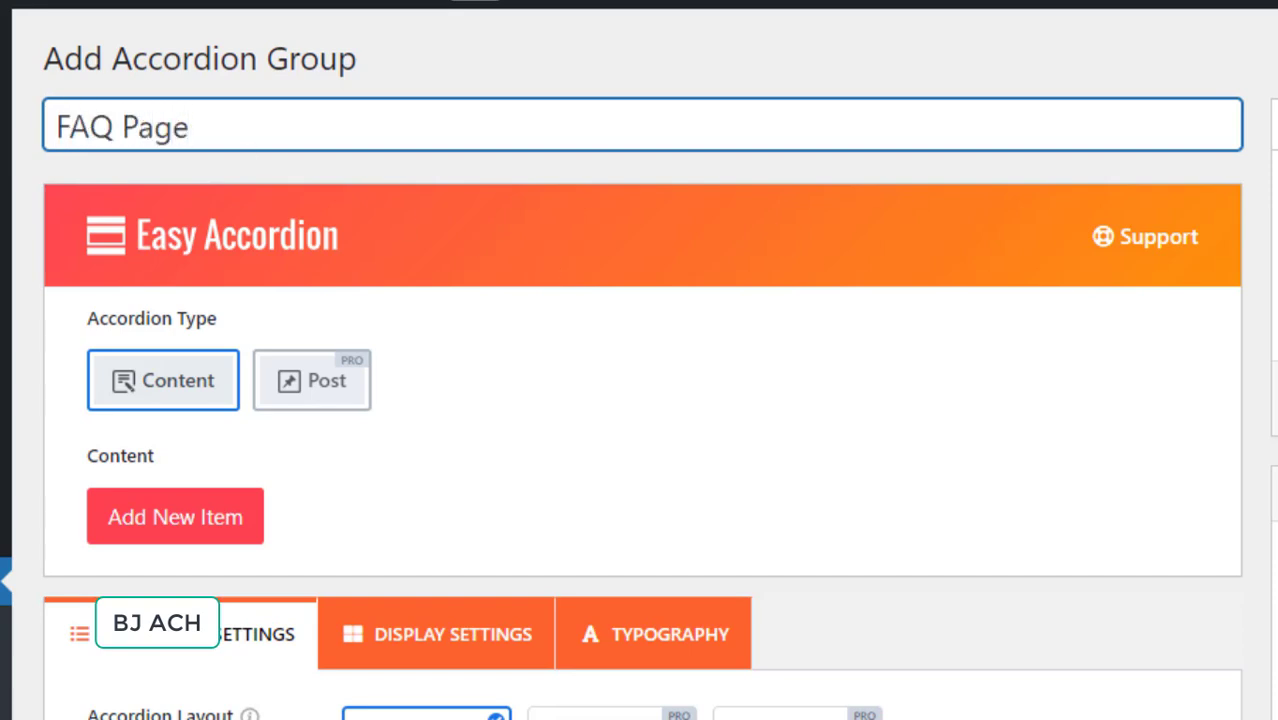
- Review the accordion group's layout choices and the list of available accordion themes
scroll(640, 400, down, 3)
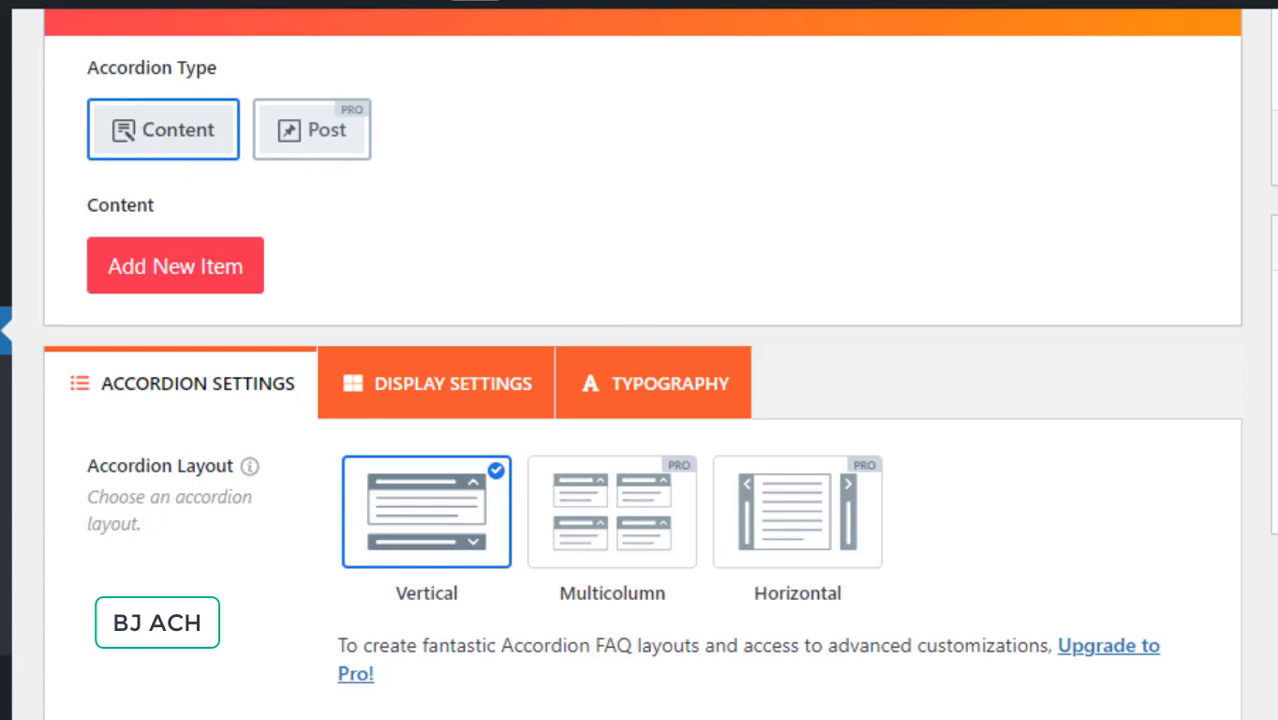
scroll(640, 400, down, 5)
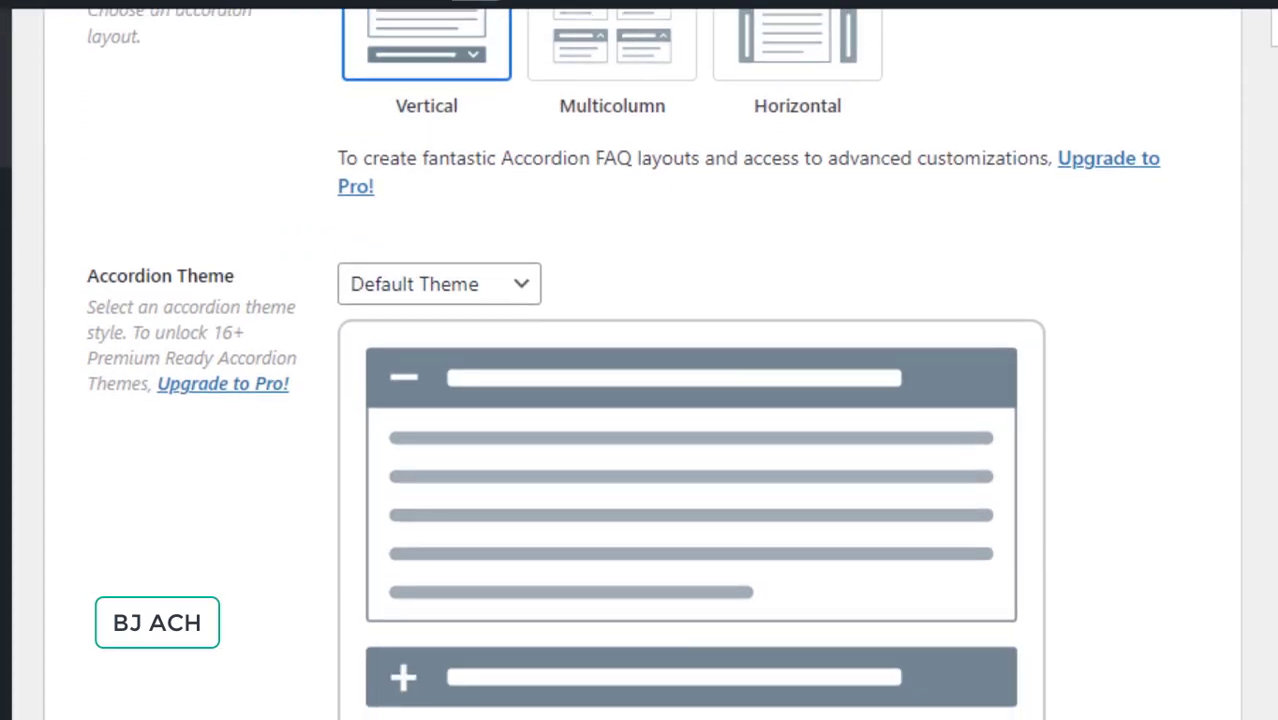
scroll(640, 400, down, 1)
click(466, 216)
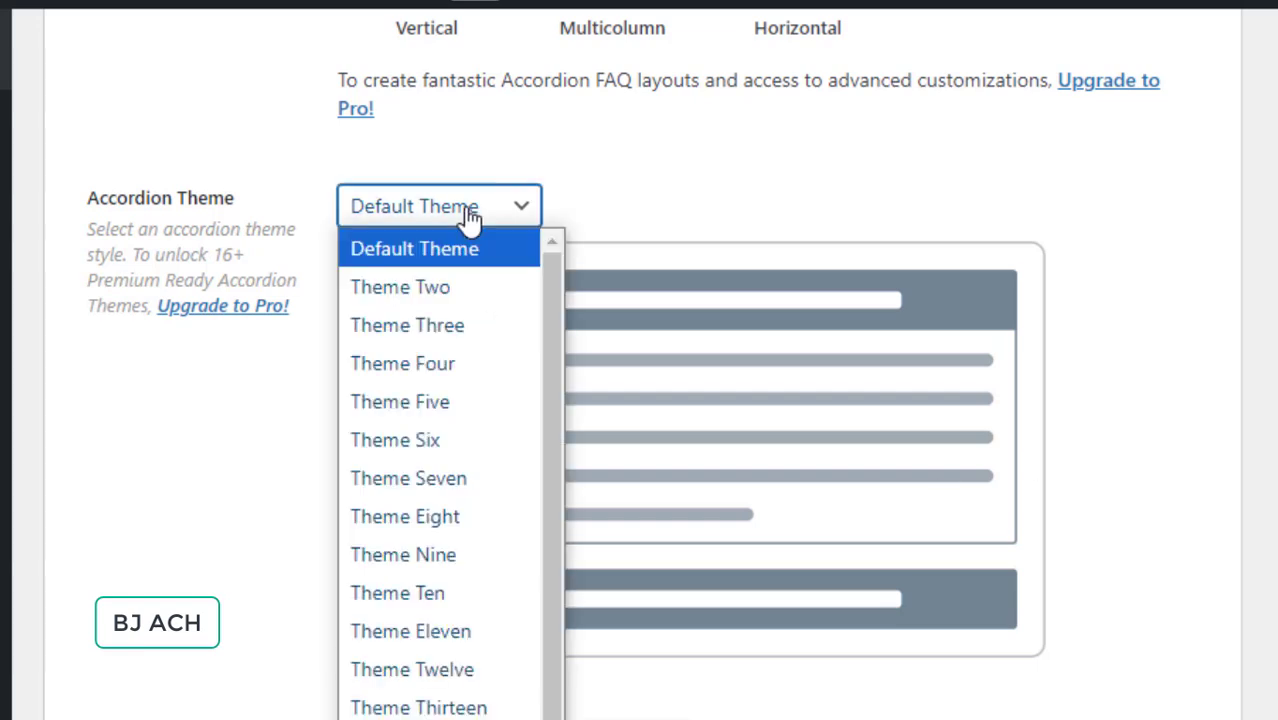
click(470, 216)
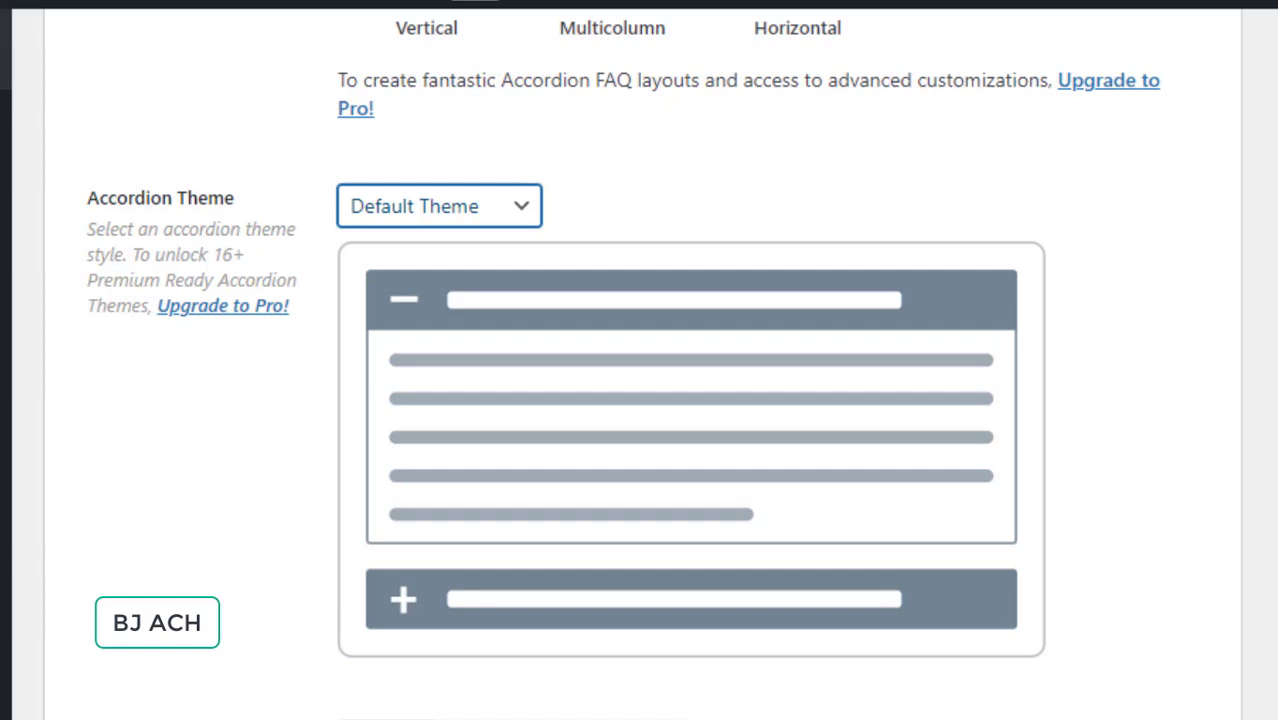
scroll(640, 400, down, 3)
scroll(640, 400, up, 7)
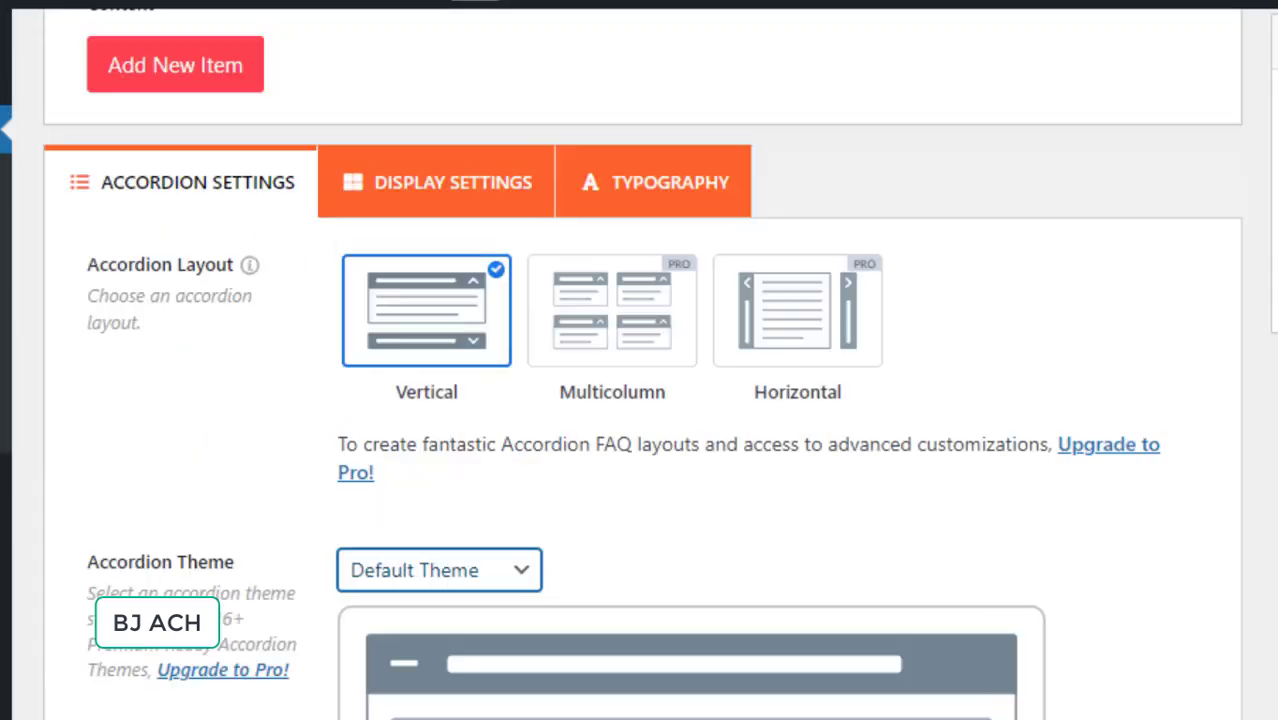
scroll(640, 400, up, 1)
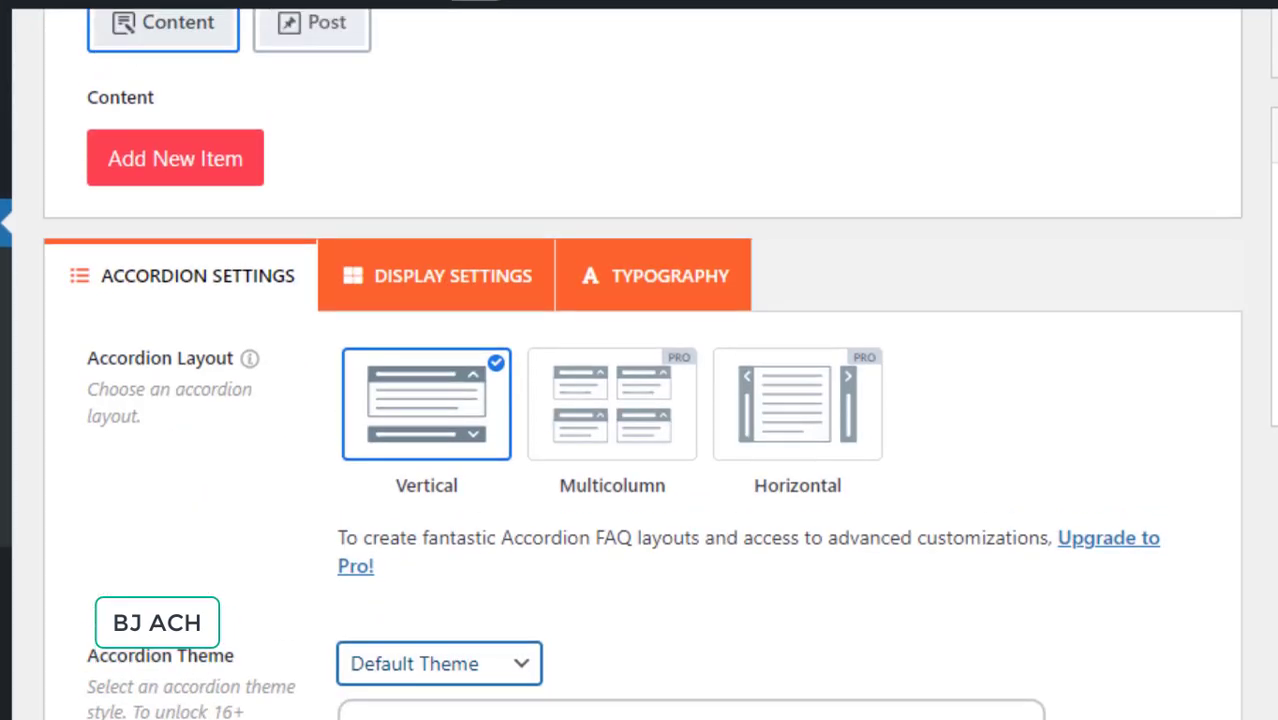
scroll(640, 400, up, 3)
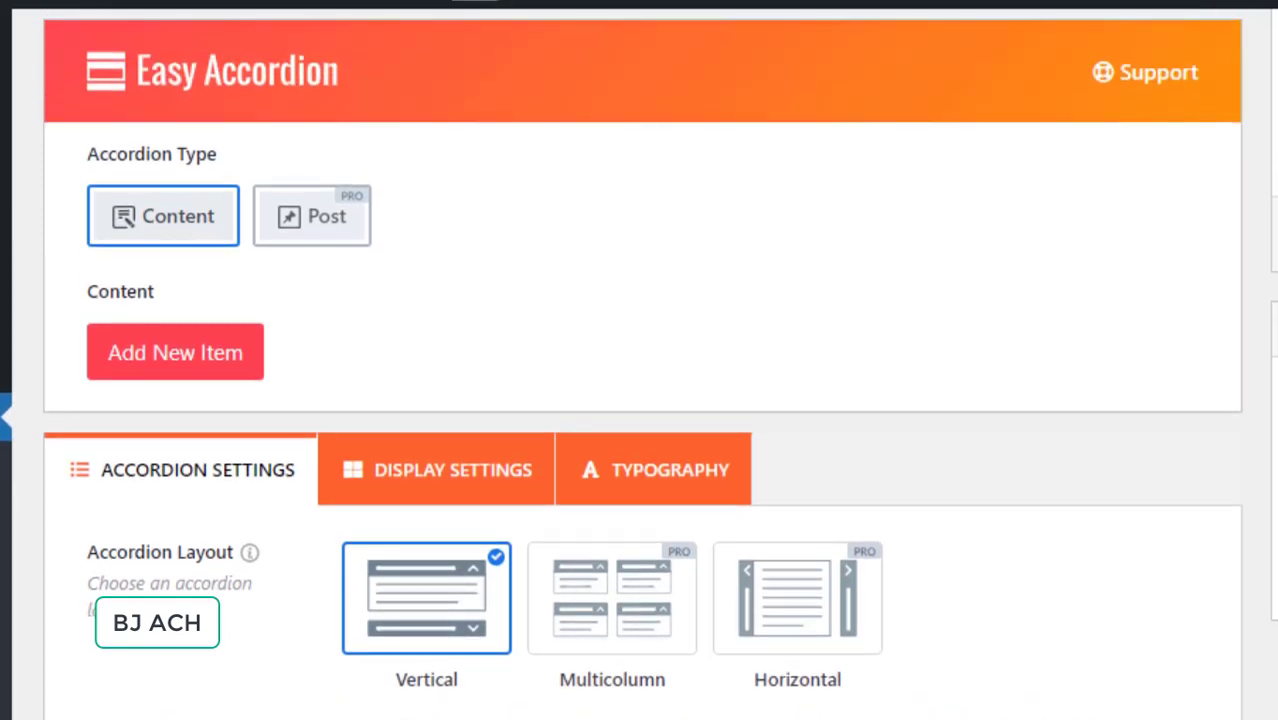
scroll(640, 400, up, 1)
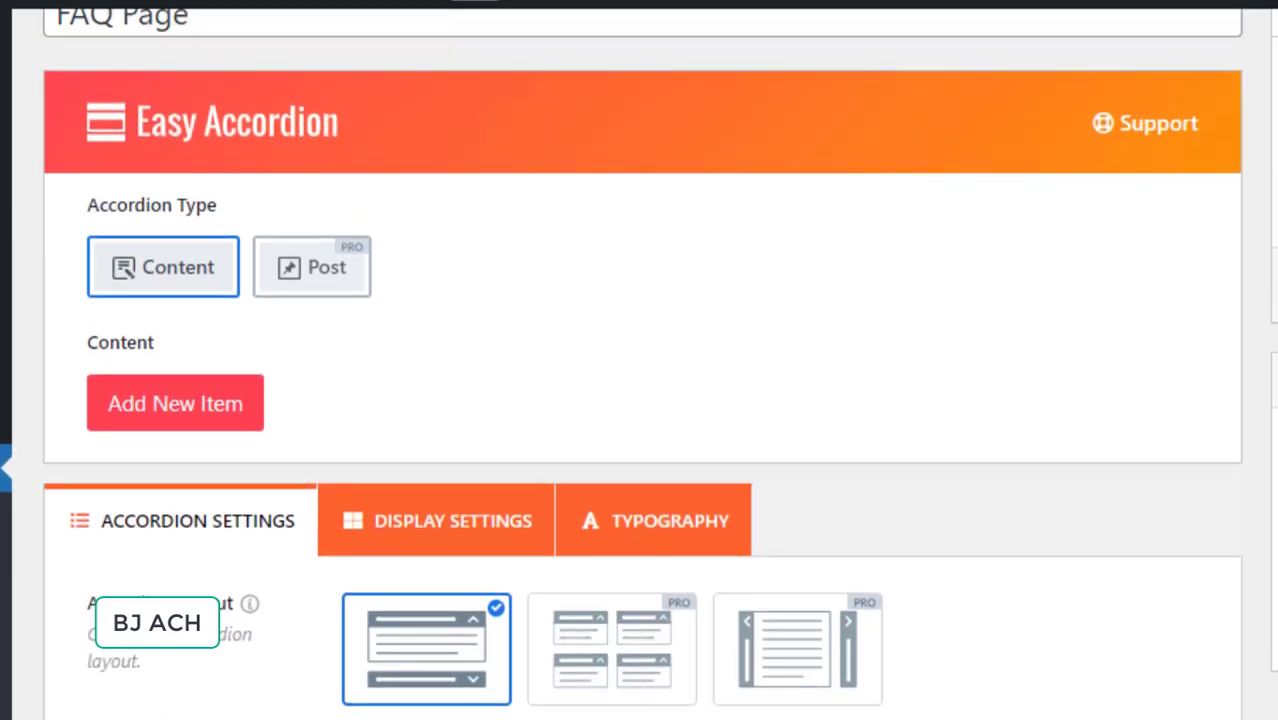
- Add a first content item to the accordion group and title it "FAQ 1 How to register in this site ?"
click(145, 404)
scroll(148, 400, down, 2)
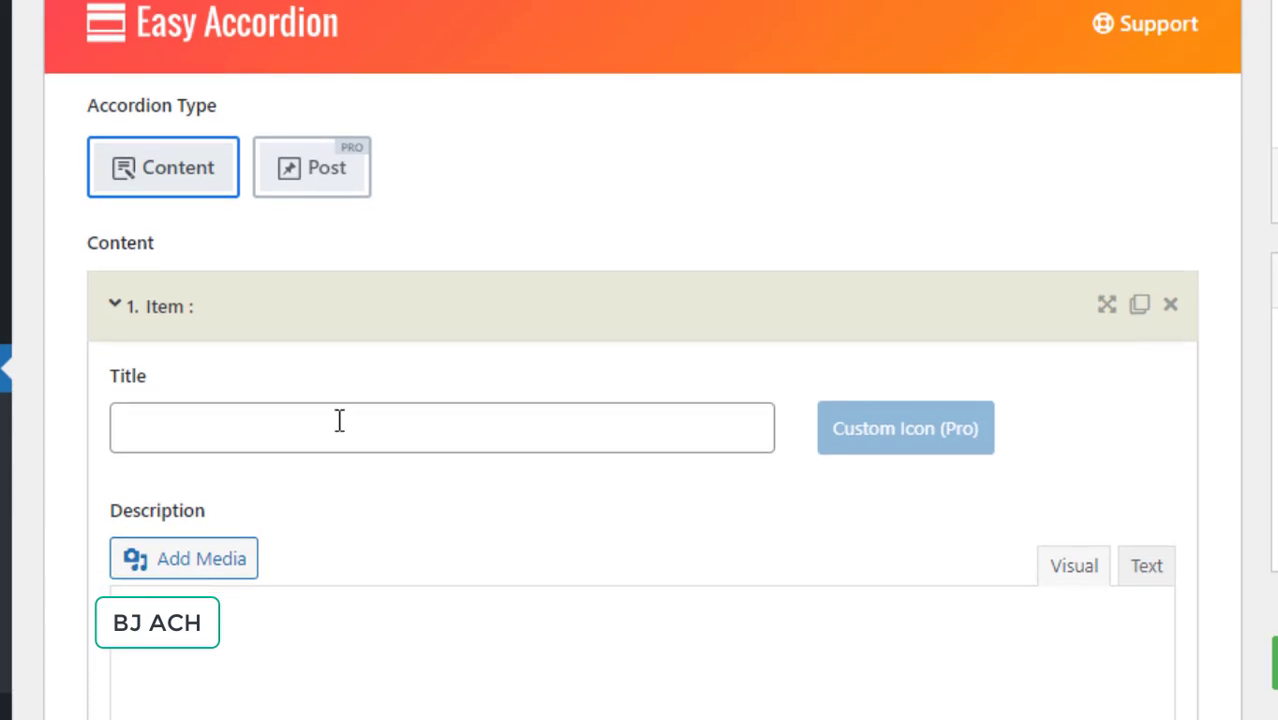
click(355, 412)
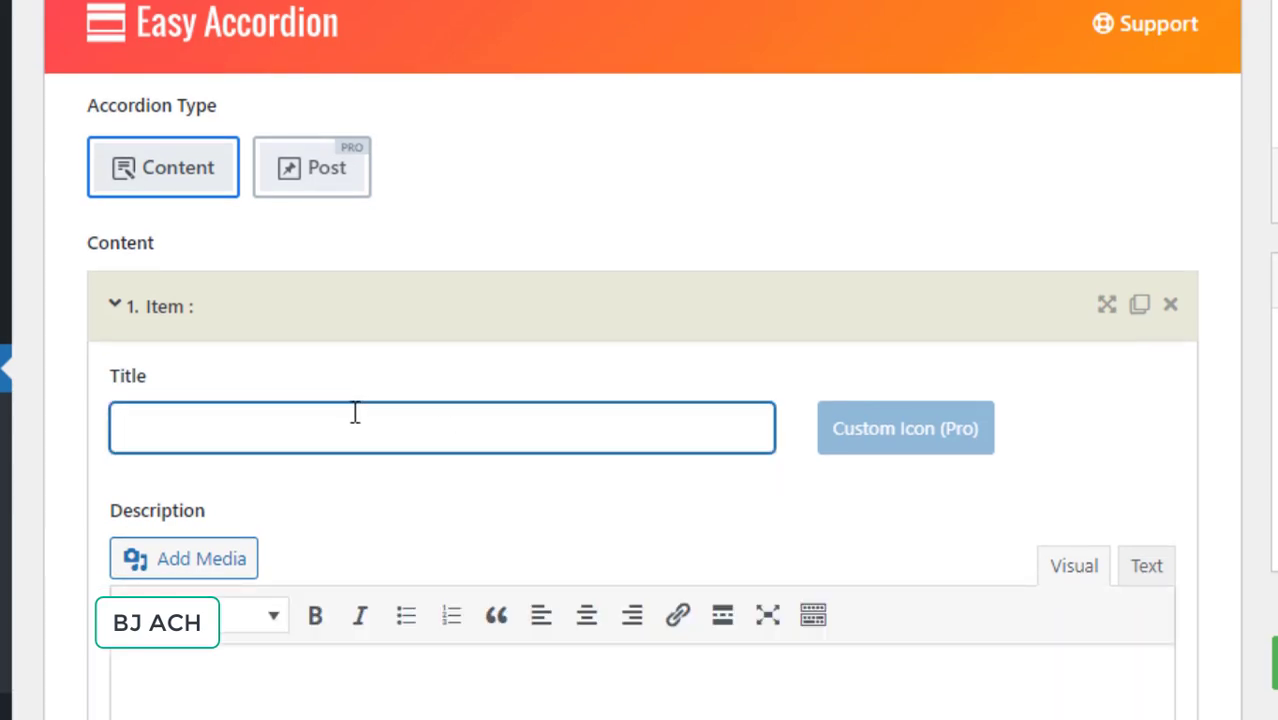
text(FAQ 1 Wh)
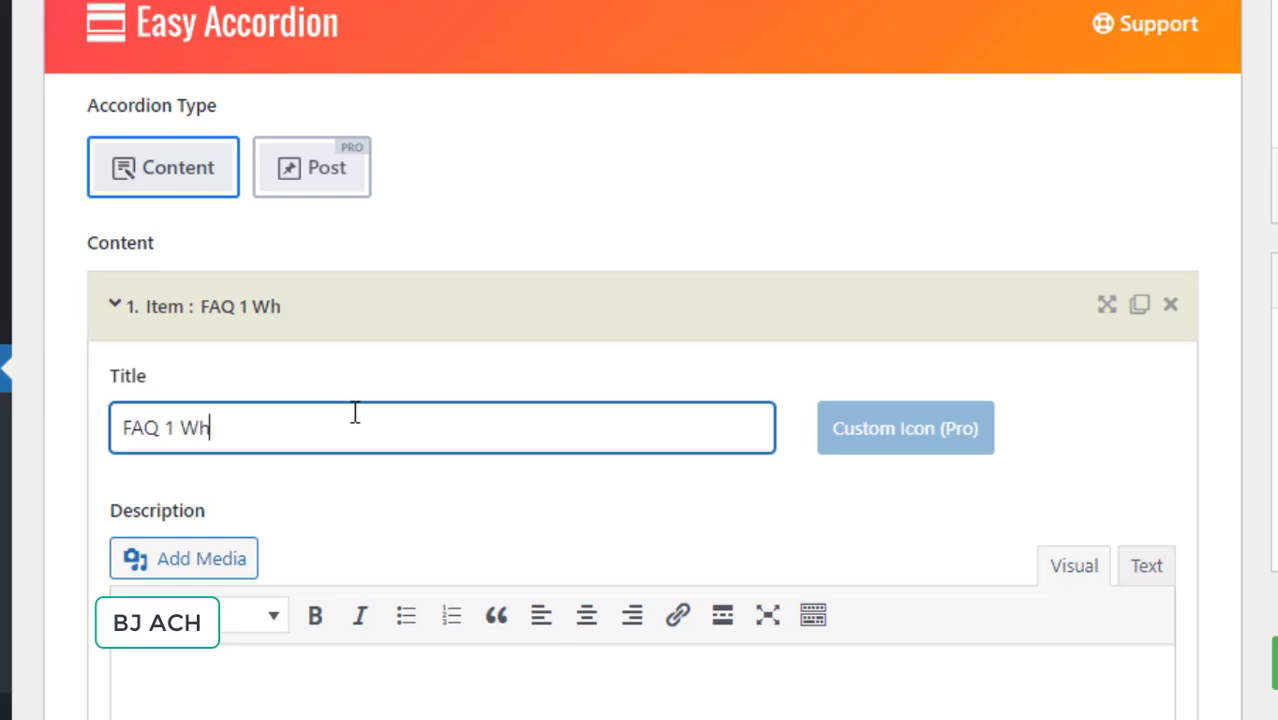
text(y this si)
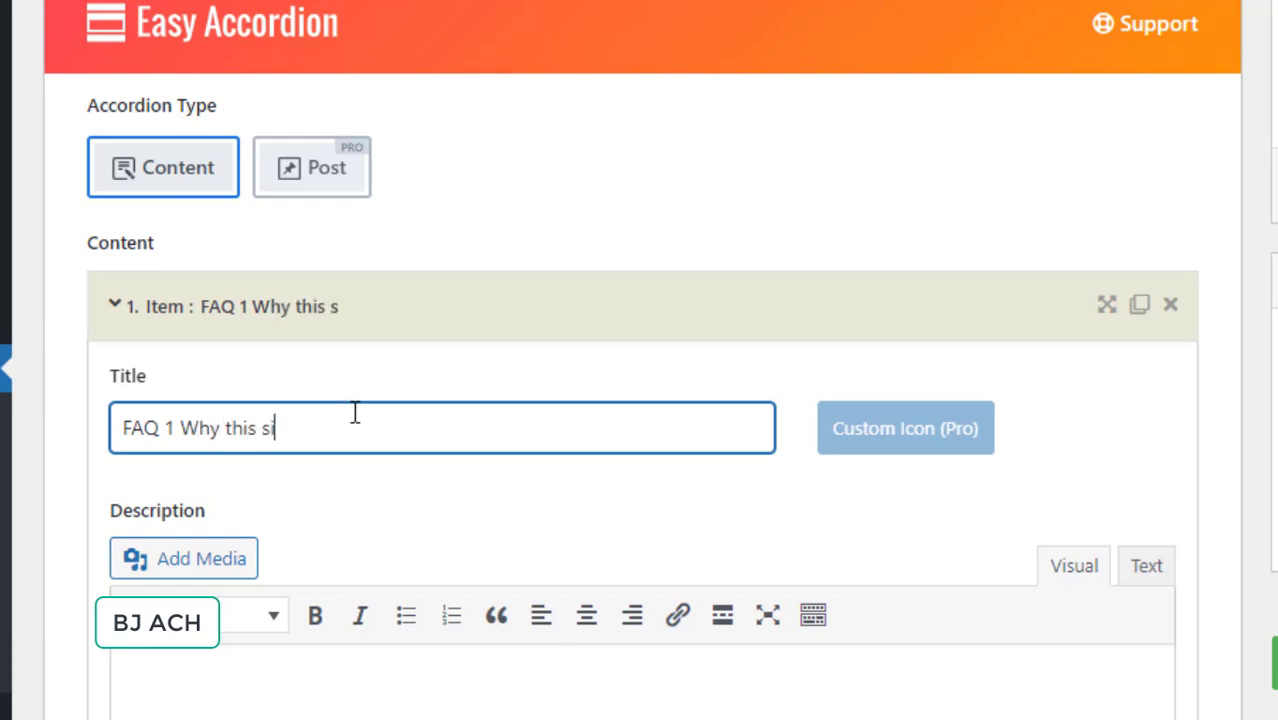
text(te ?)
key(BackSpace)
key(BackSpace)
key(BackSpace)
key(BackSpace)
key(BackSpace)
key(BackSpace)
key(BackSpace)
key(BackSpace)
key(BackSpace)
key(BackSpace)
key(BackSpace)
key(BackSpace)
text(Hlow)
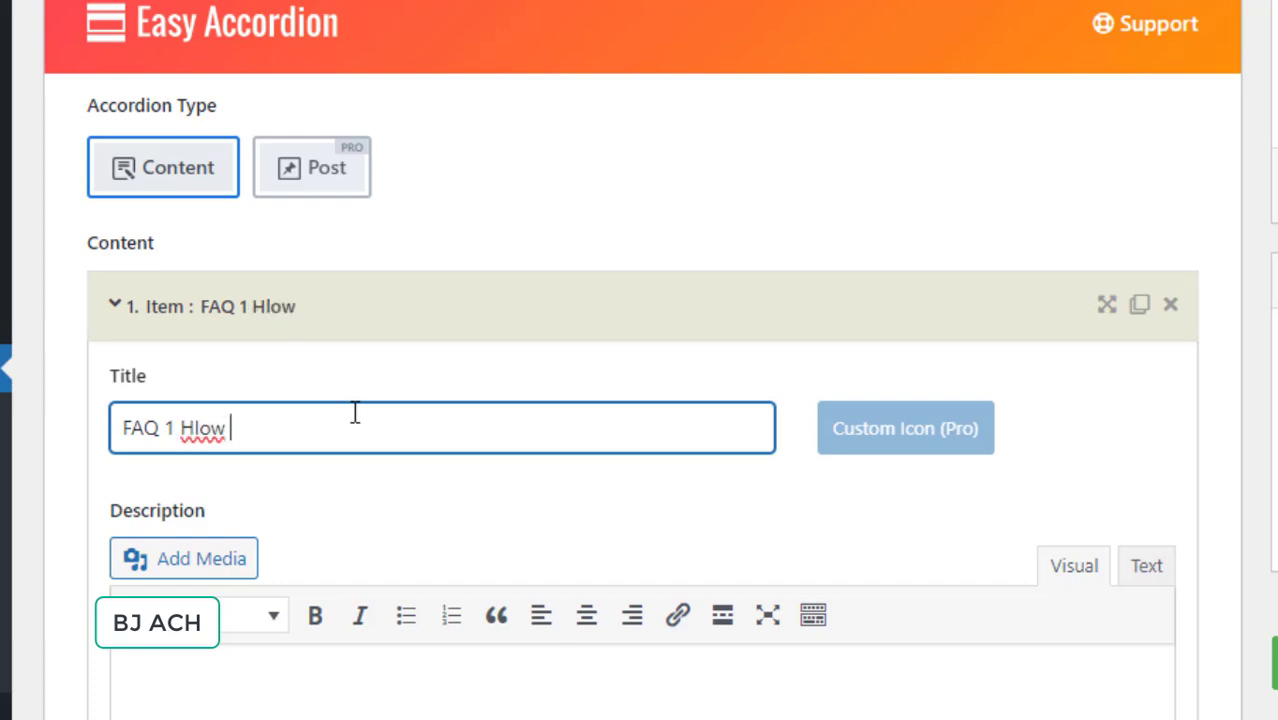
key(BackSpace)
key(BackSpace)
key(BackSpace)
key(BackSpace)
text(ow to)
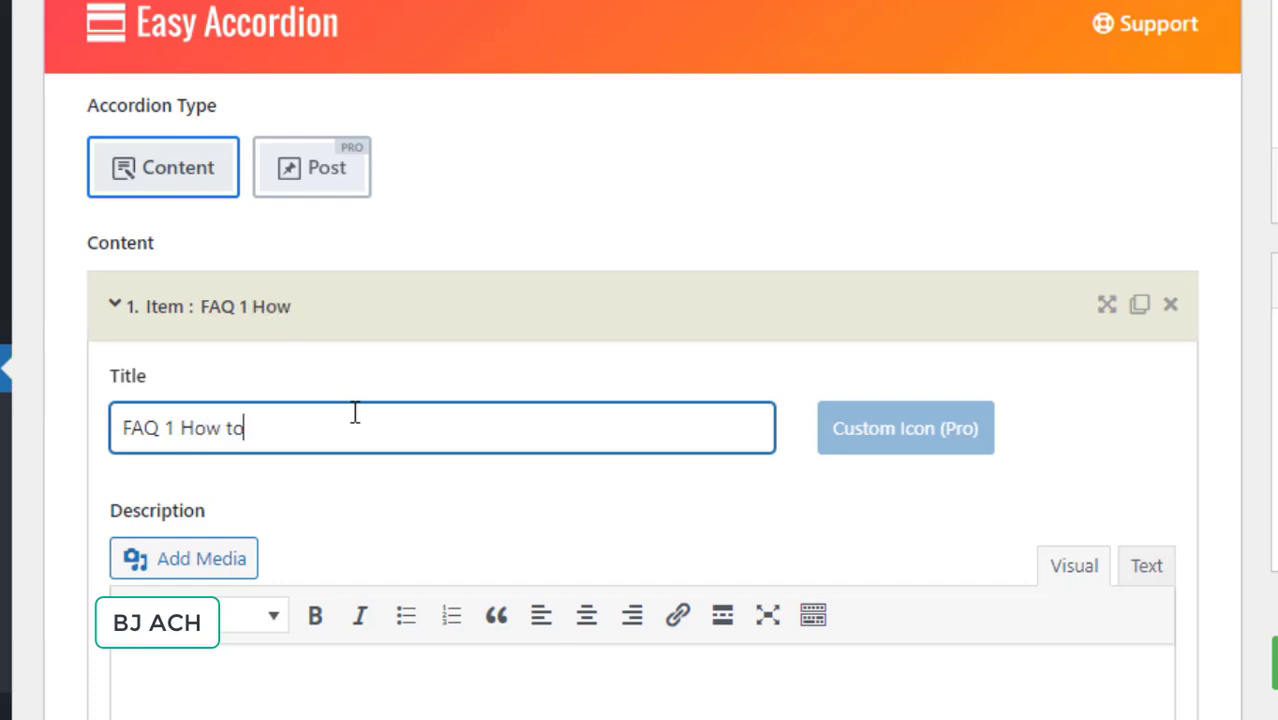
text( register in t)
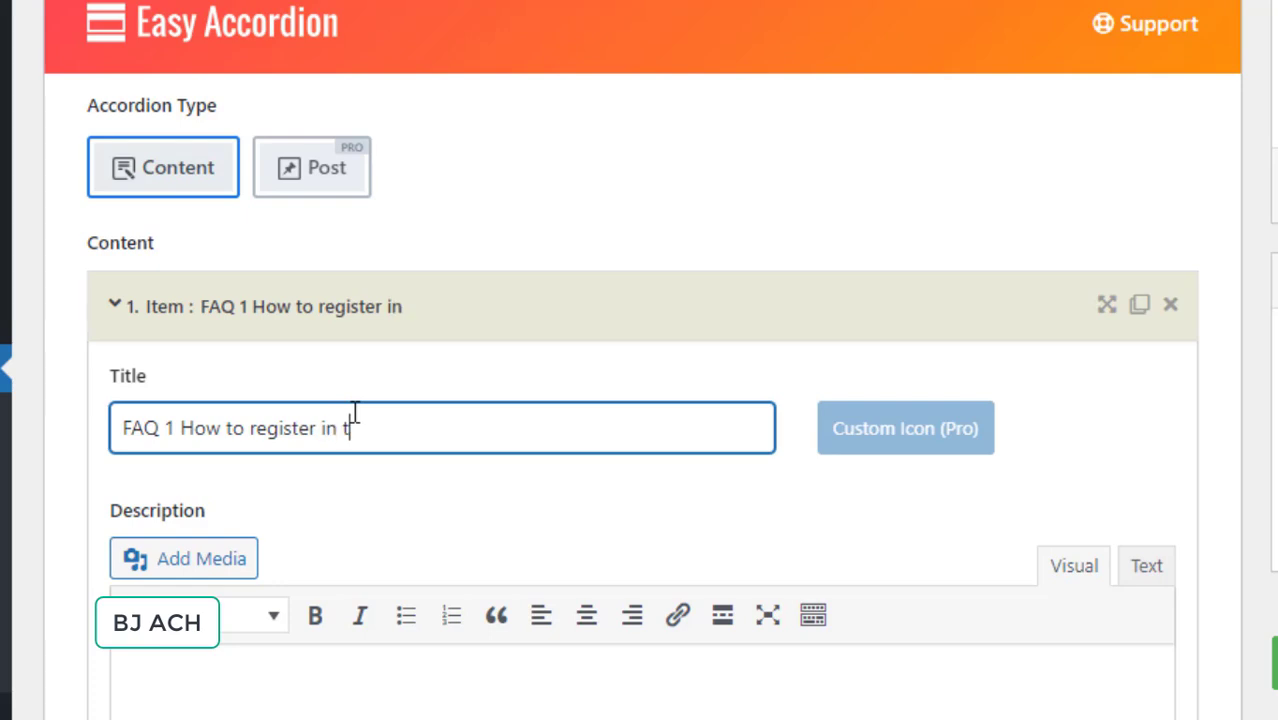
text(his site)
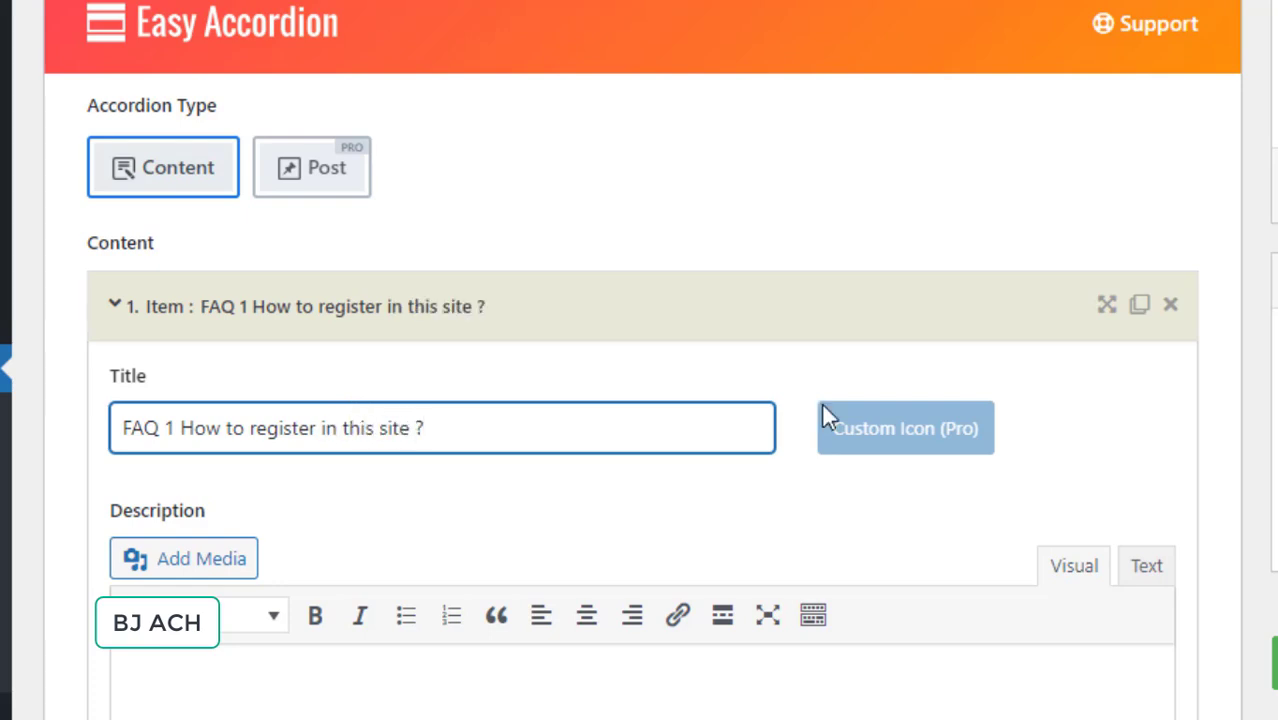
text( ?)
- Write the first item's description as two bullets: "direct register is disabled." and "send mail to email available in about us section."
scroll(852, 371, down, 4)
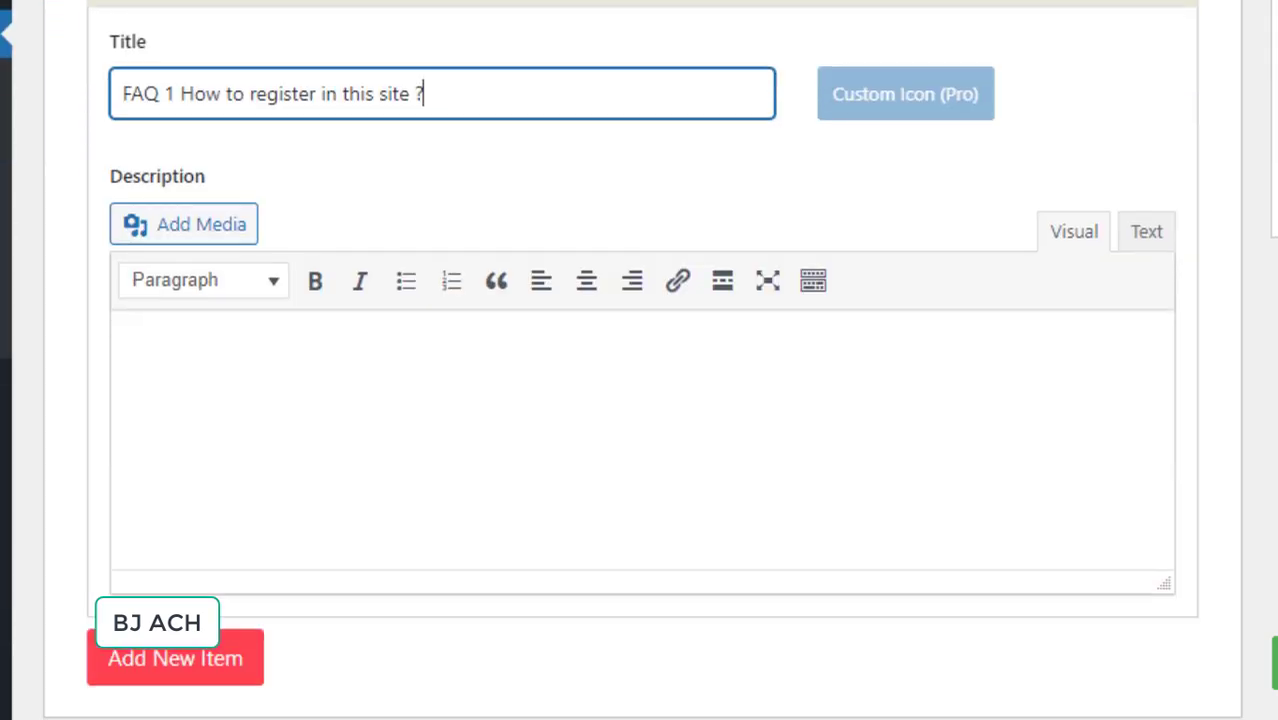
click(852, 371)
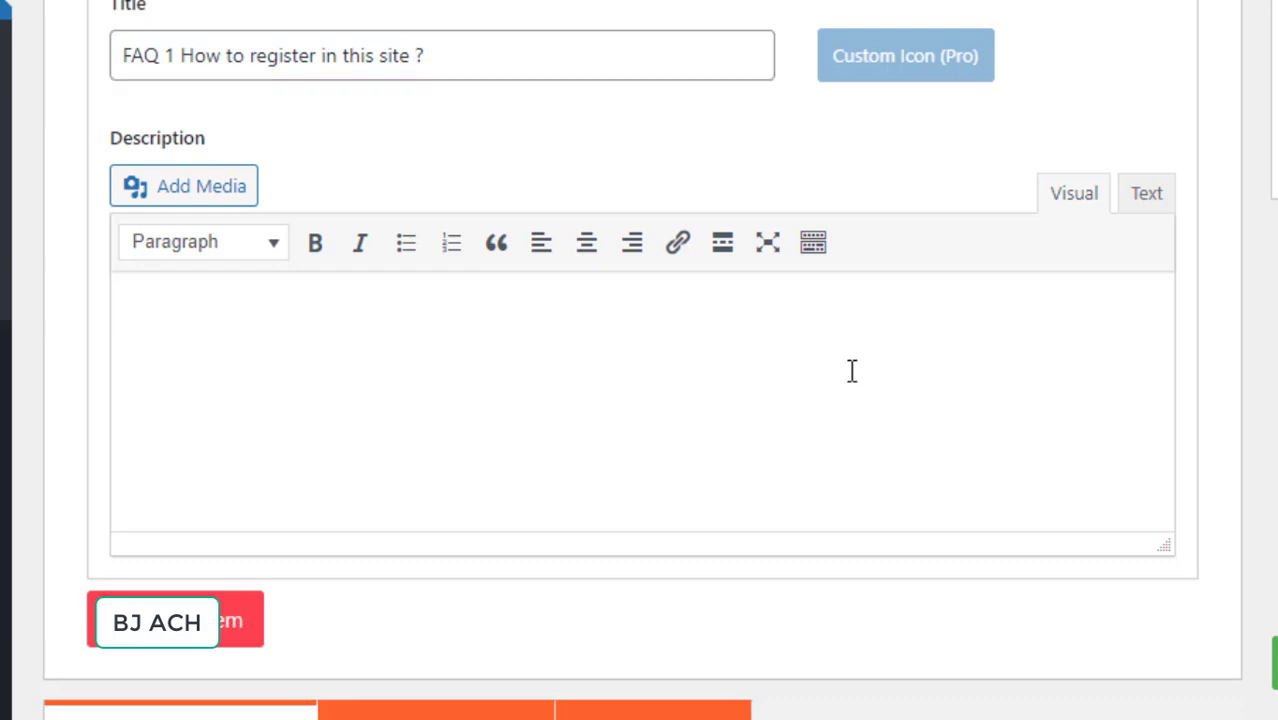
text(- )
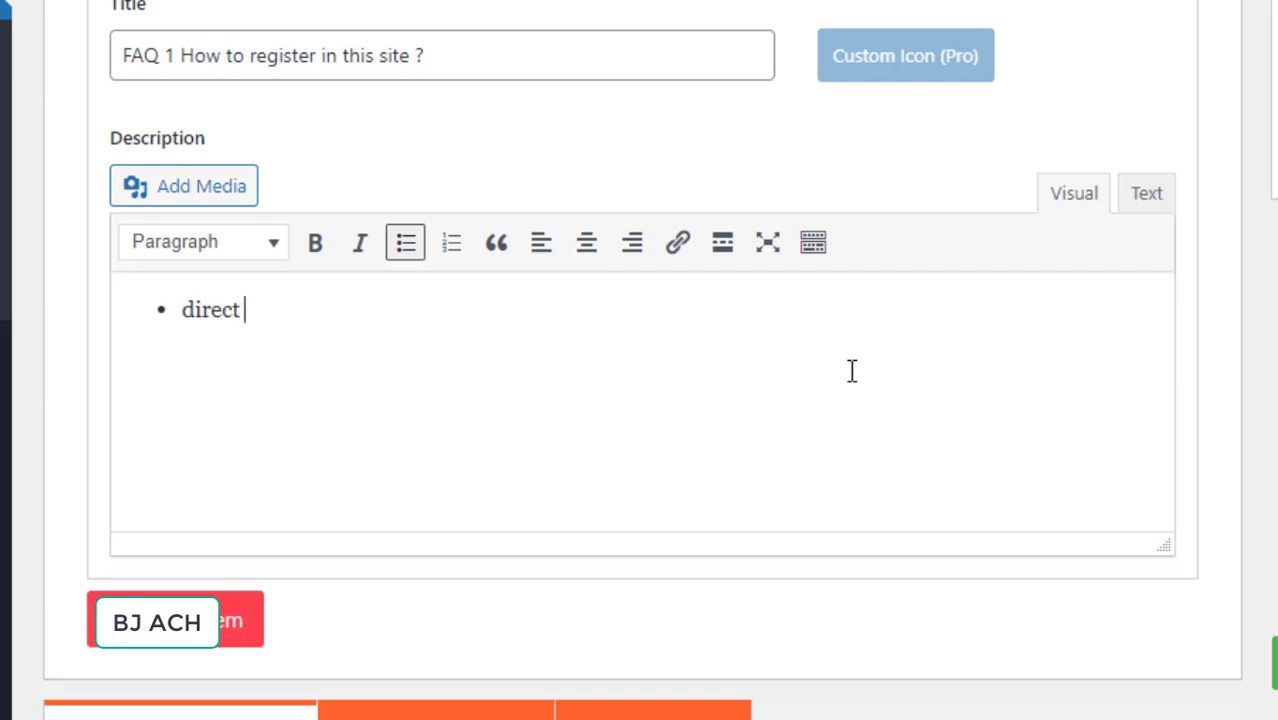
text(direct register is)
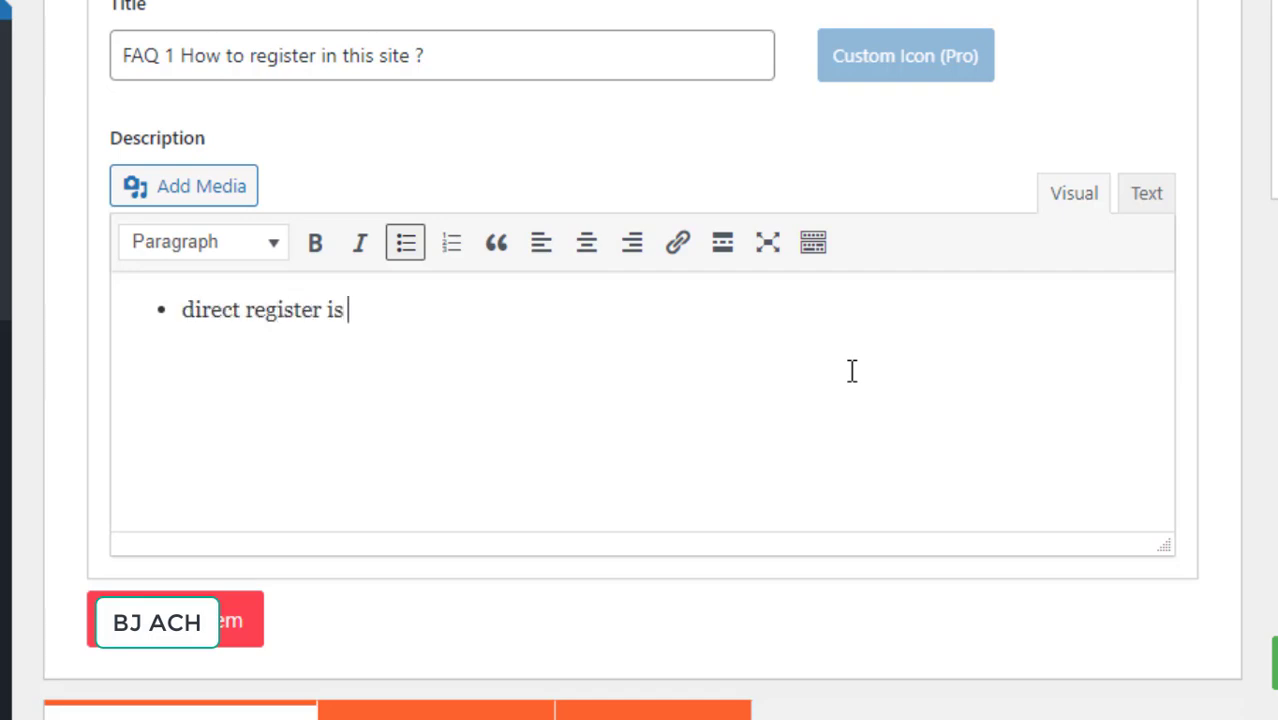
text( disabled)
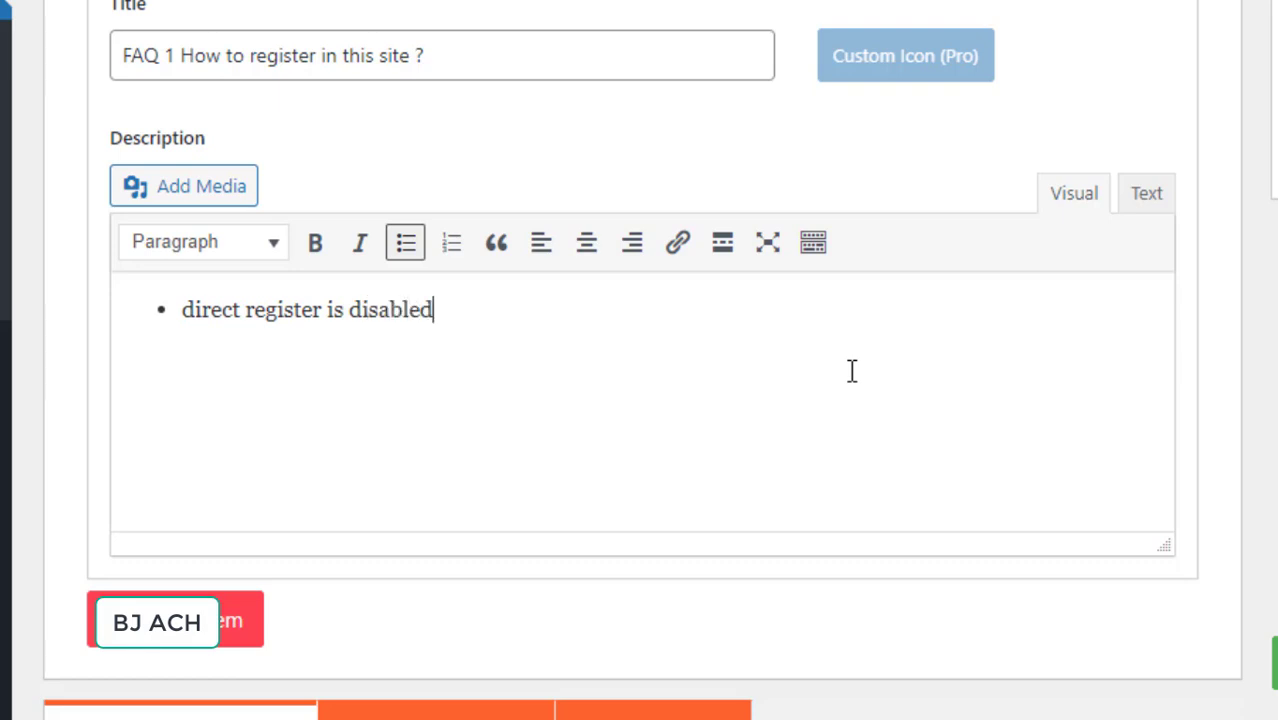
text(end ma)
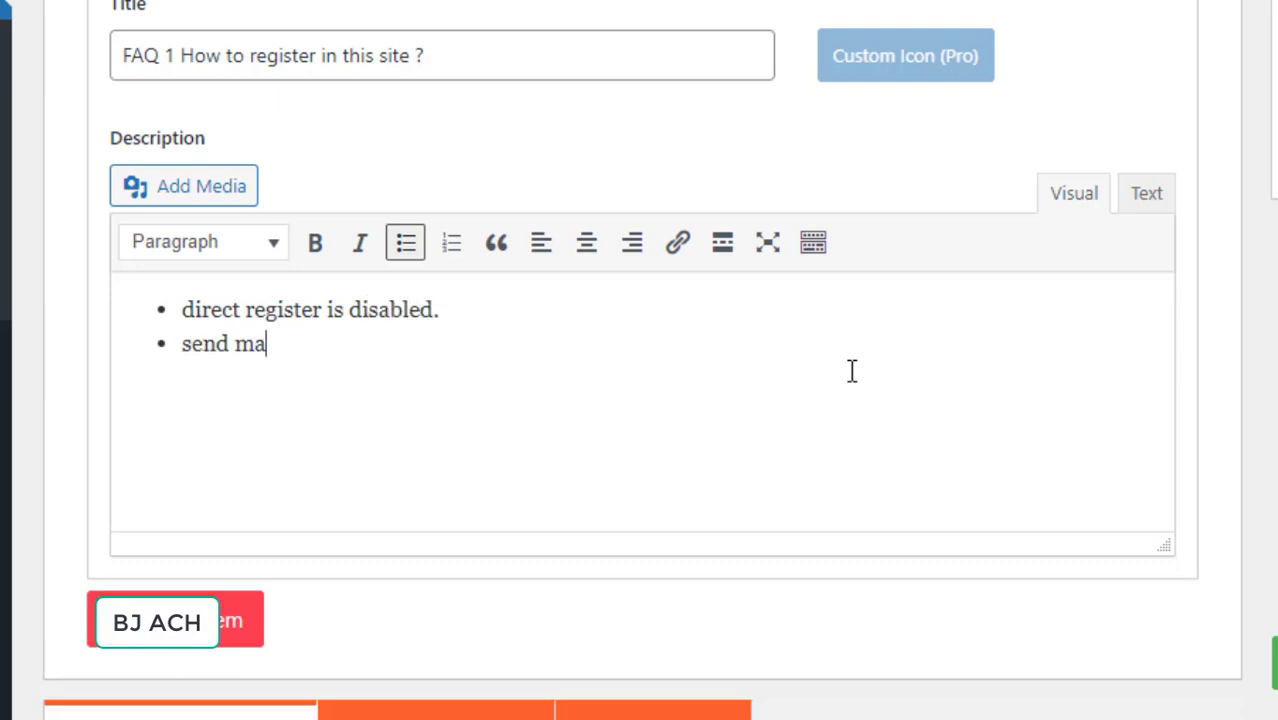
text(il to email availab)
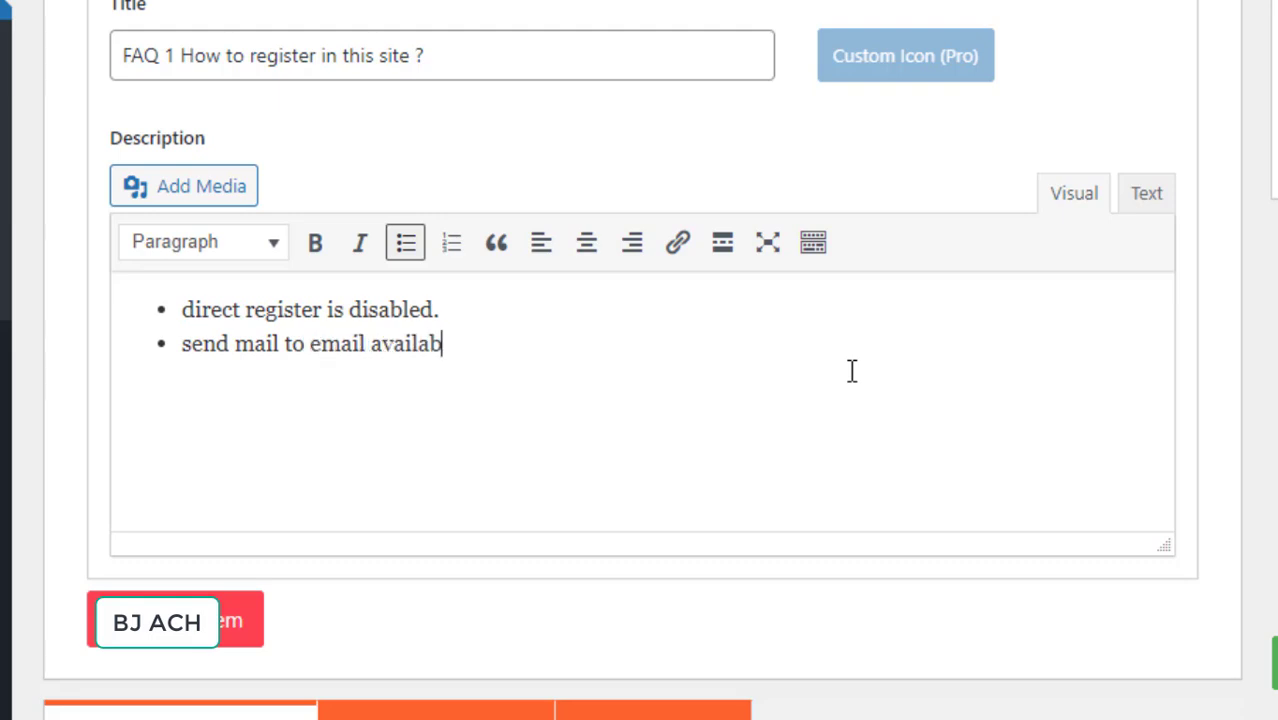
text(le in about u)
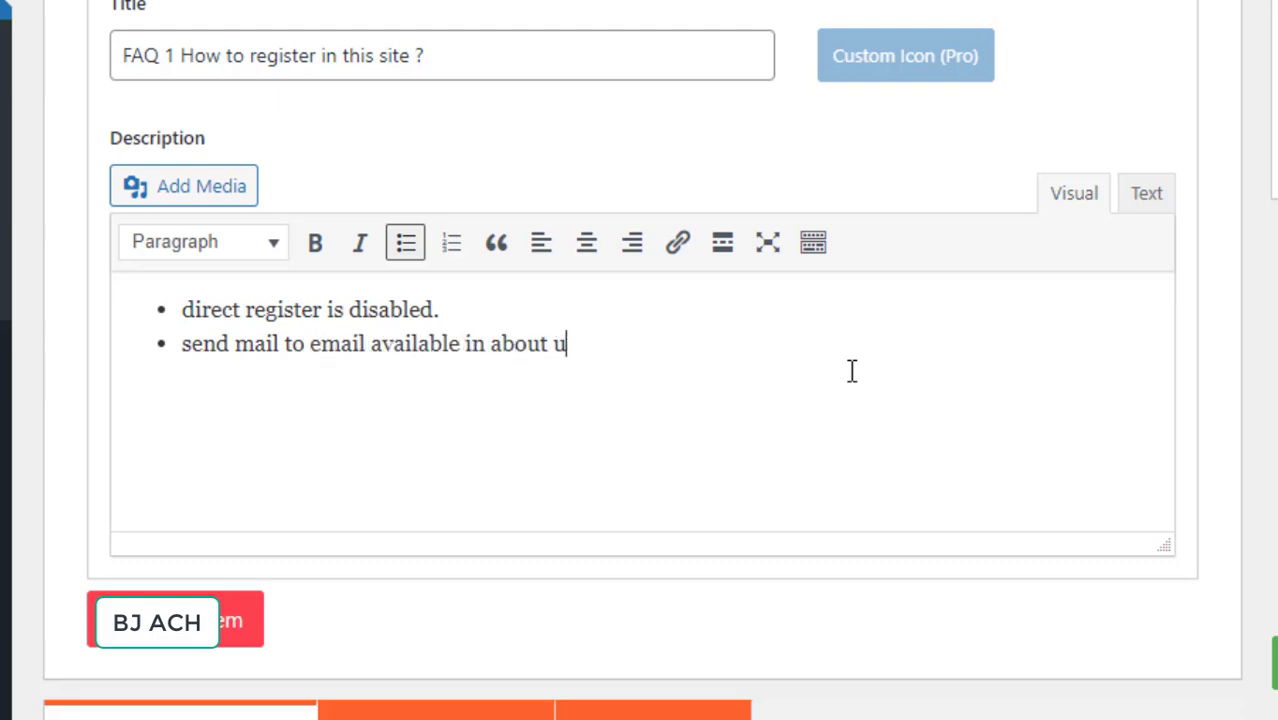
text(s section.)
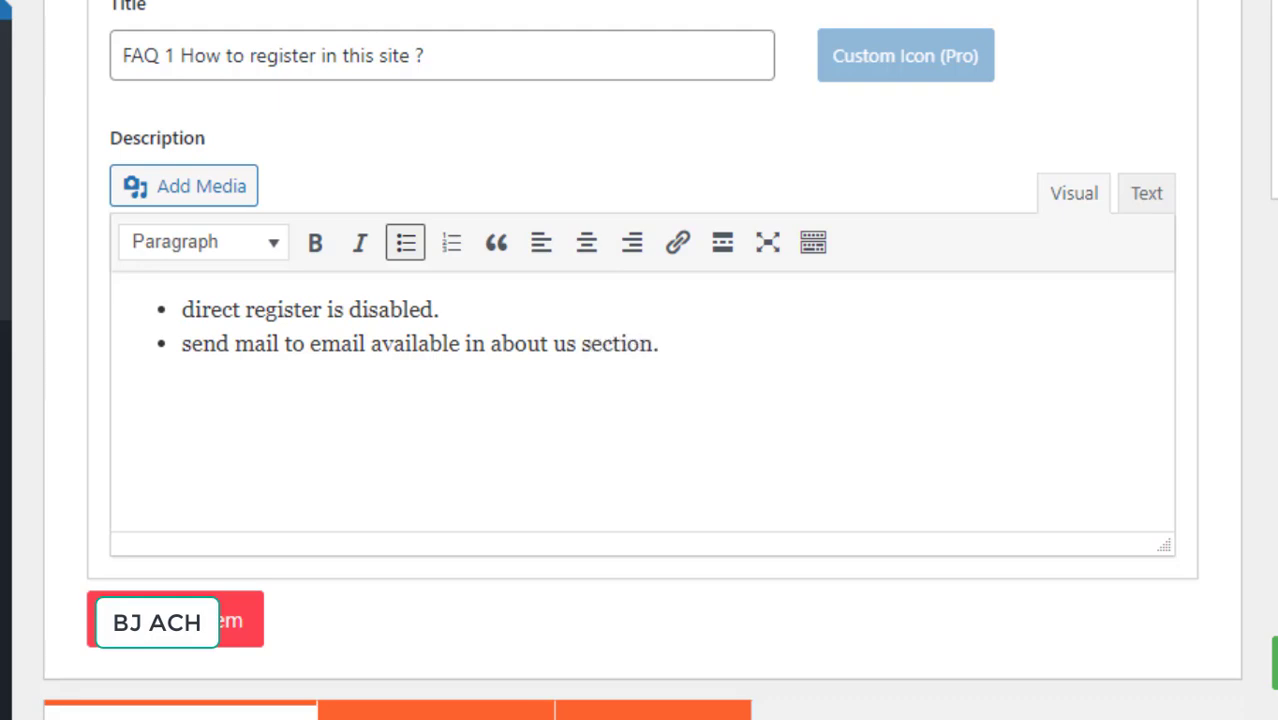
- Add a second content item to the accordion group and place the cursor in its title
scroll(640, 400, down, 2)
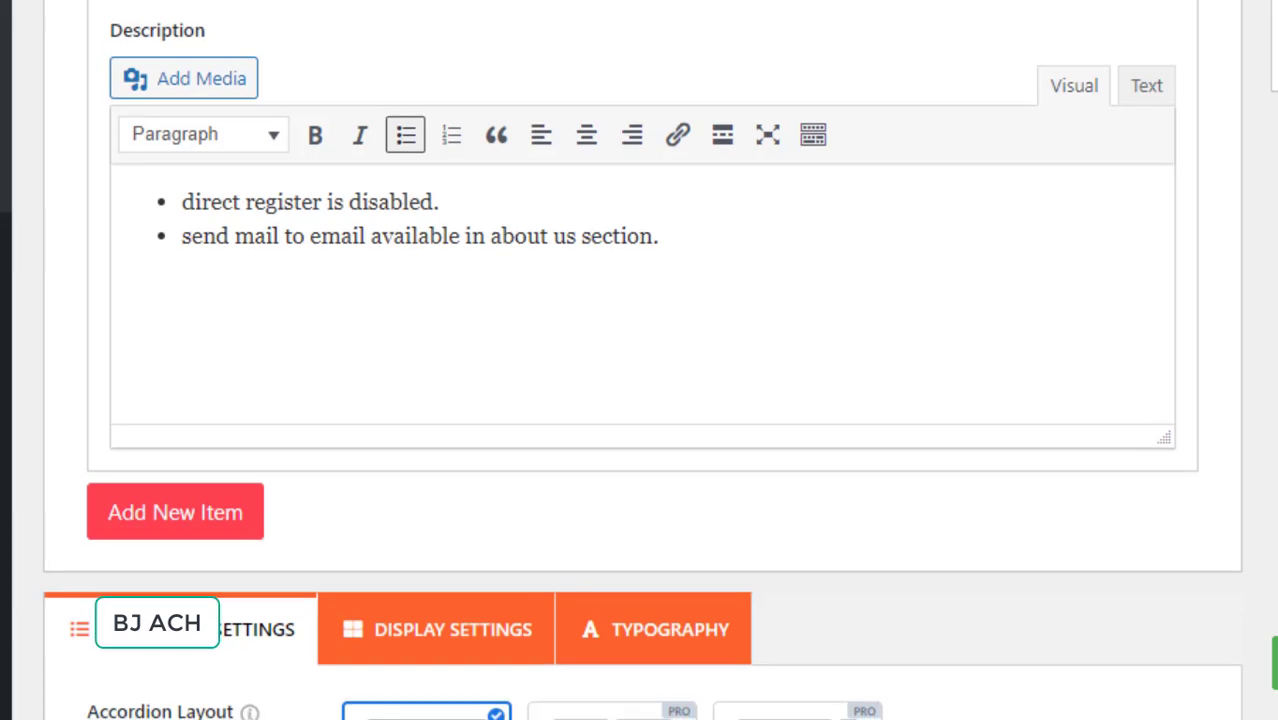
scroll(640, 360, up, 6)
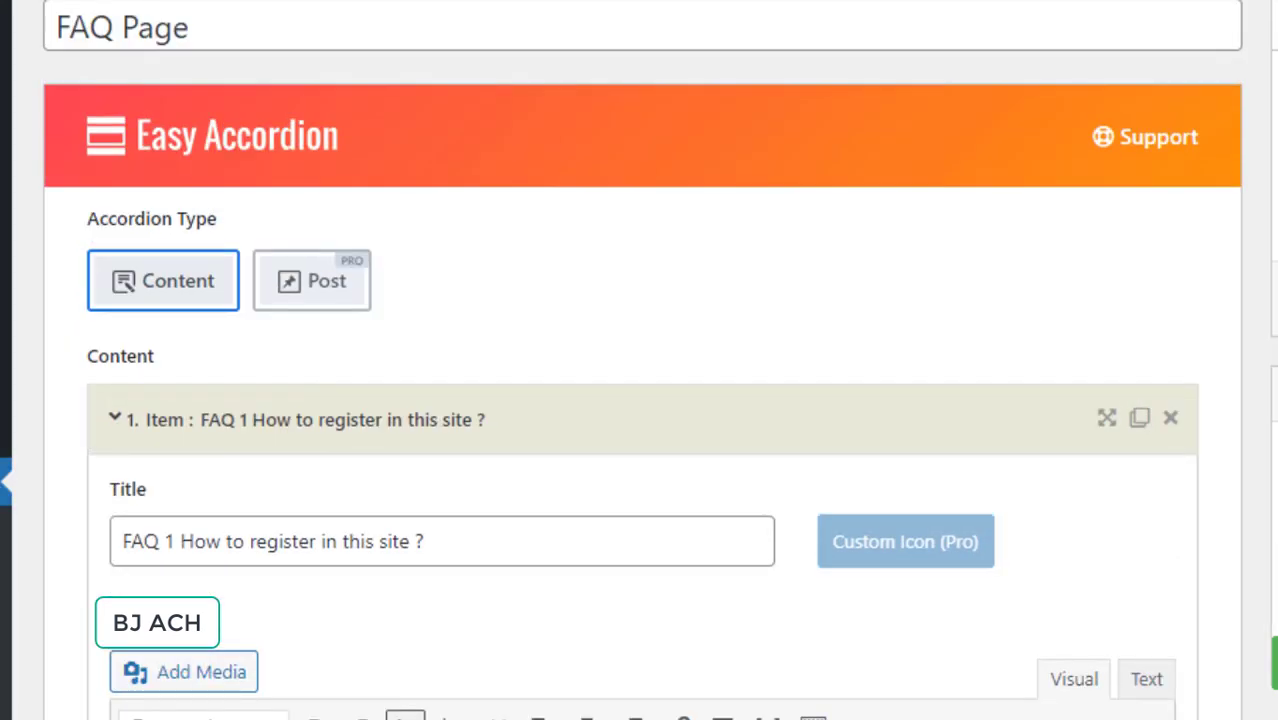
scroll(640, 400, down, 8)
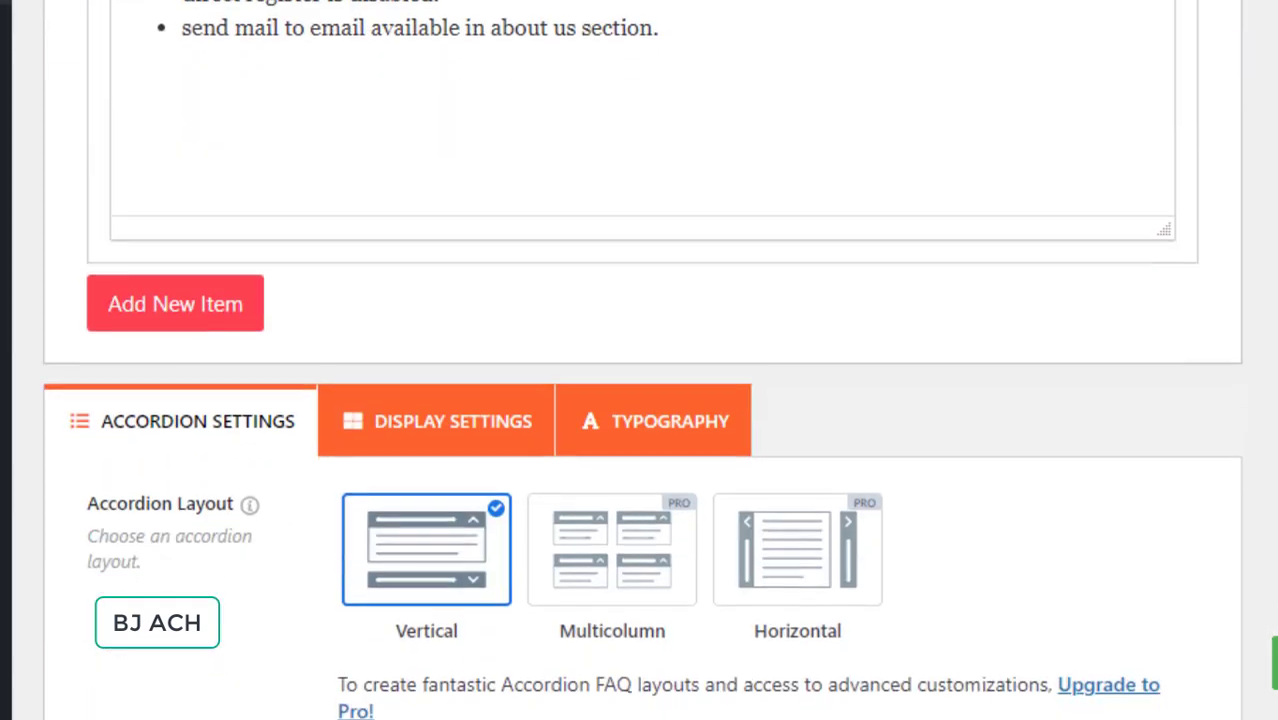
scroll(640, 400, down, 1)
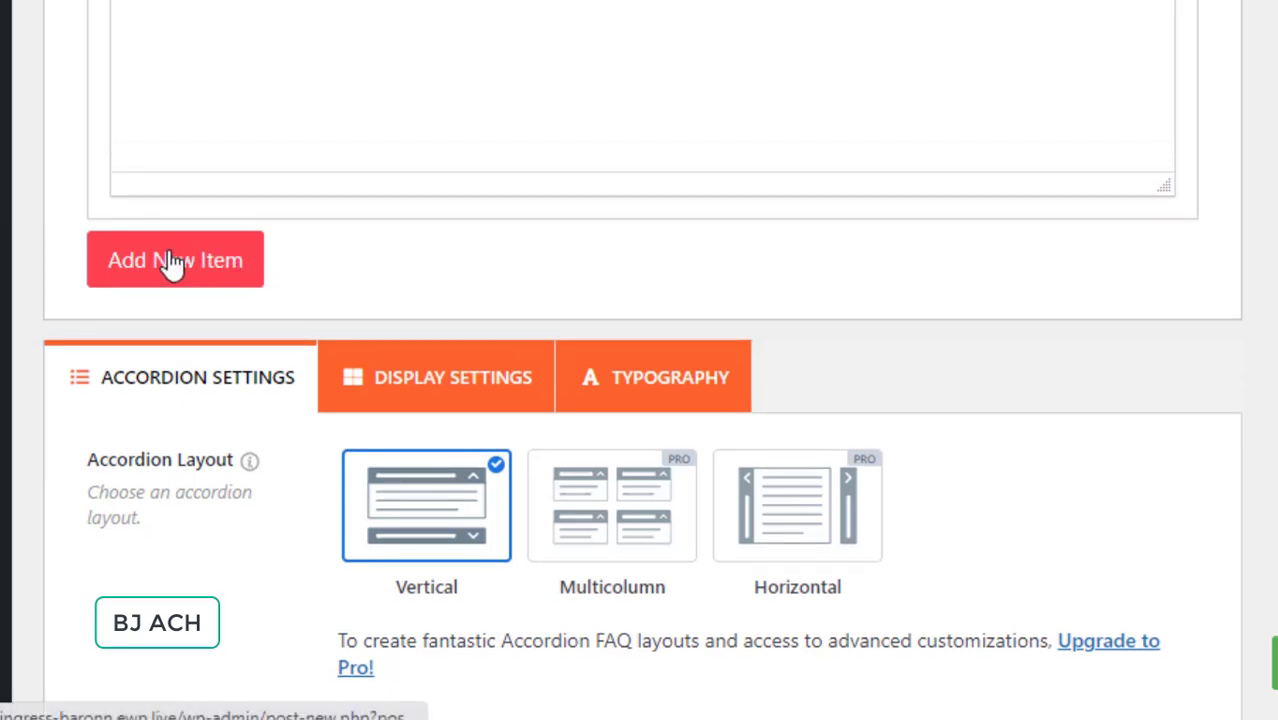
click(155, 272)
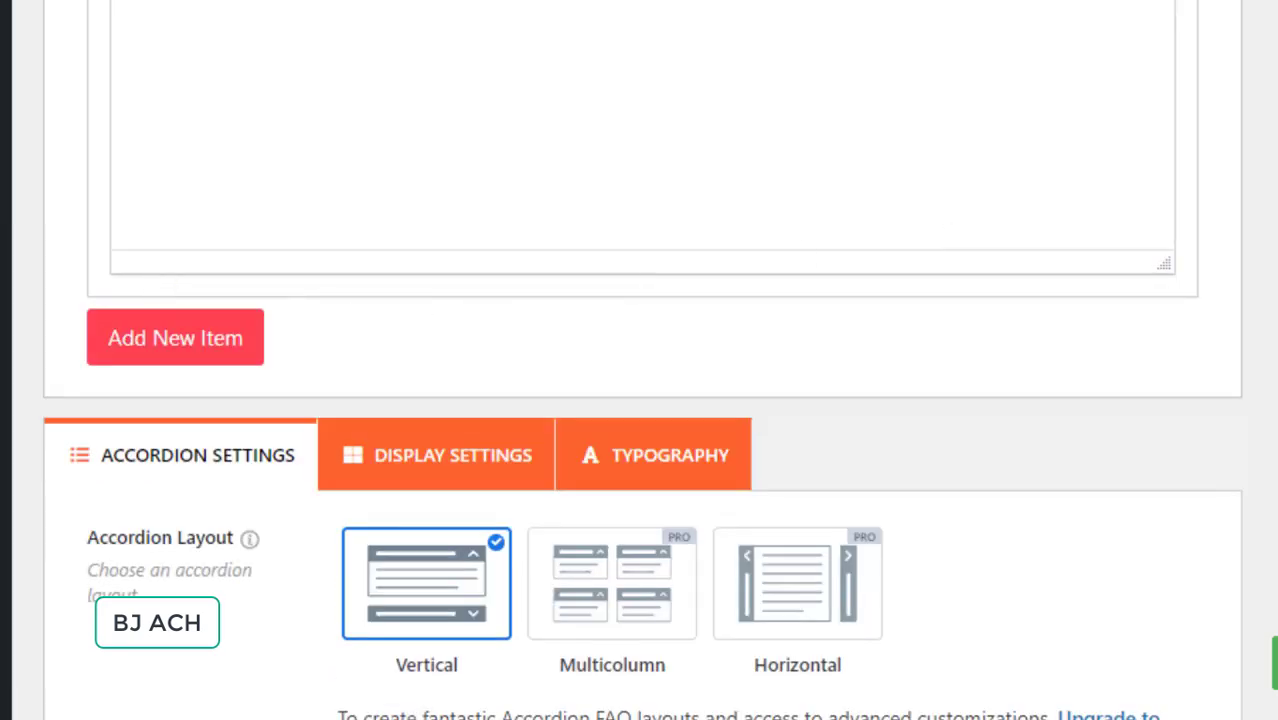
scroll(640, 400, up, 6)
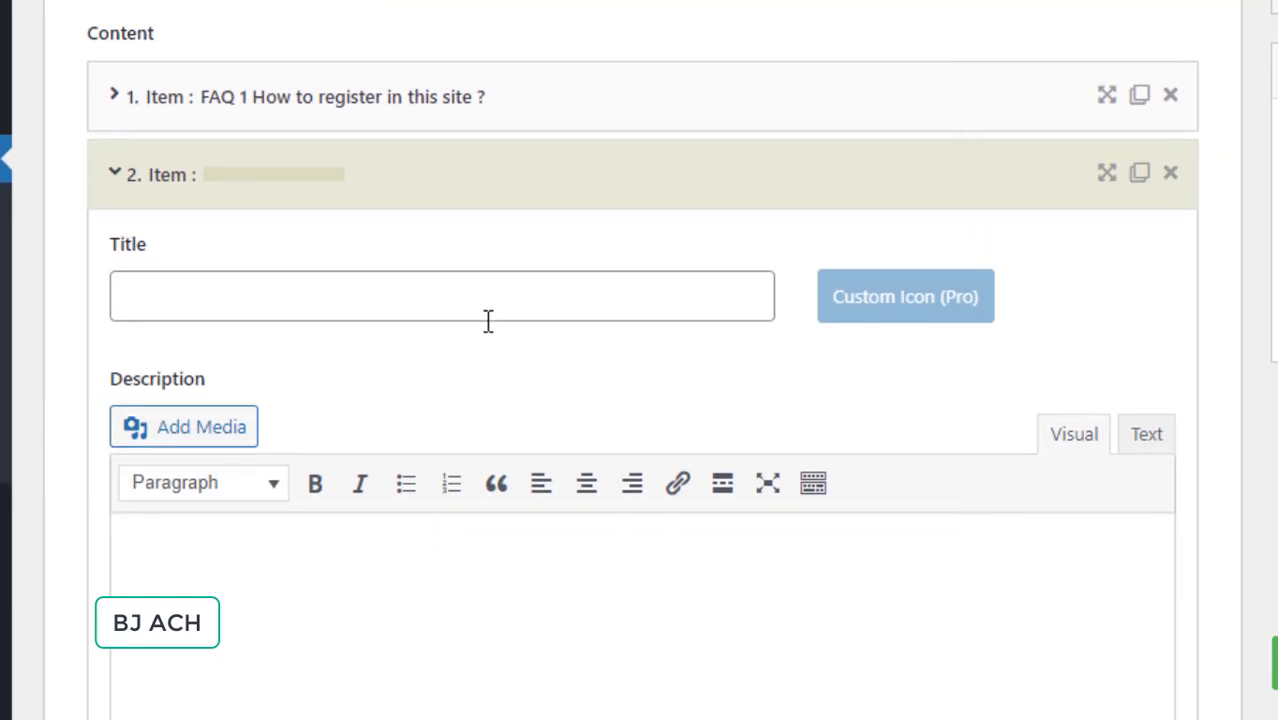
click(488, 318)
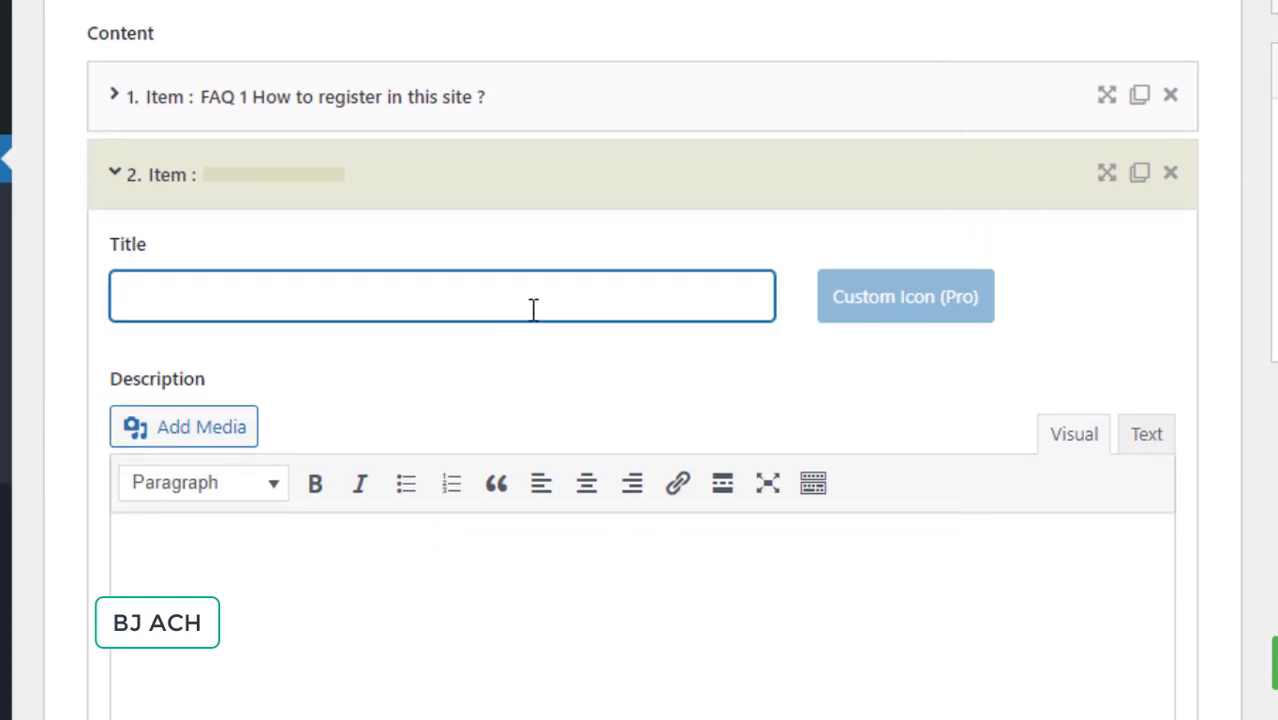
text(how can we)
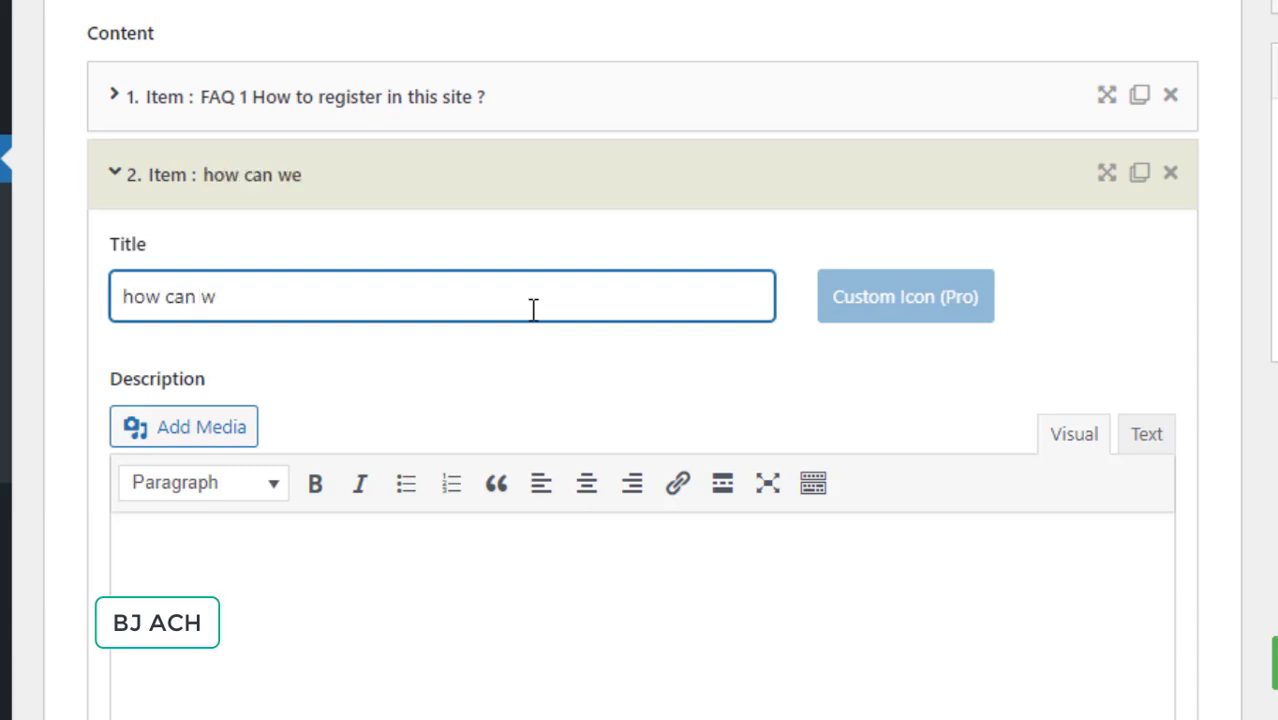
key(BackSpace)
key(BackSpace)
key(BackSpace)
key(BackSpace)
key(BackSpace)
key(BackSpace)
key(BackSpace)
key(BackSpace)
key(BackSpace)
text(what )
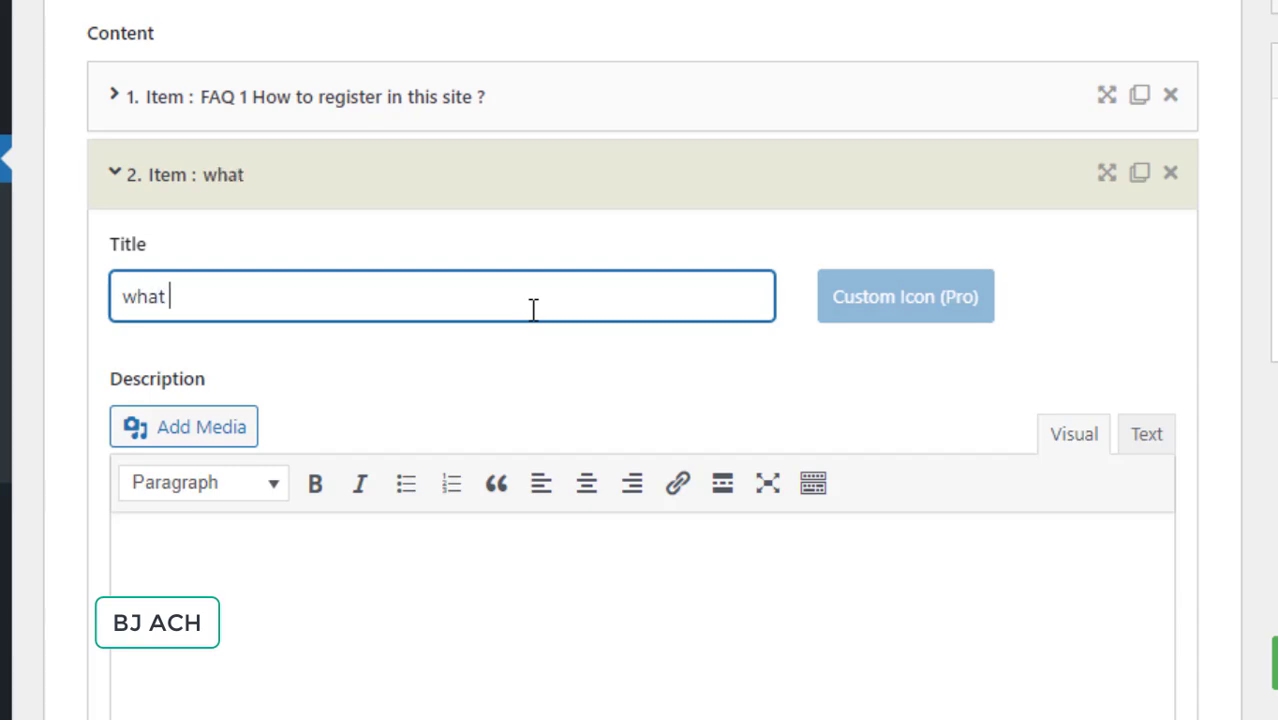
text(is)
key(BackSpace)
key(BackSpace)
key(BackSpace)
key(BackSpace)
key(BackSpace)
key(BackSpace)
key(BackSpace)
- Title the second accordion item "FAQ 2 : what is payment threshold ?"
text(FA)
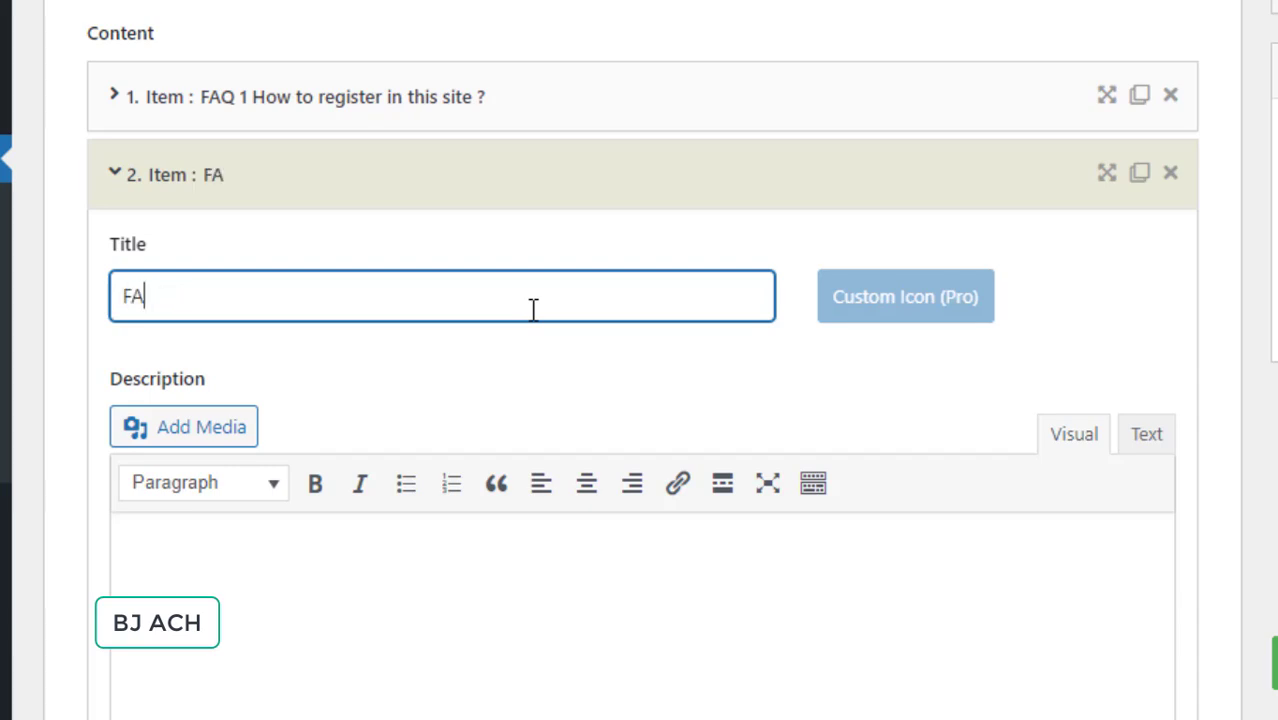
text(Q 2 : what is)
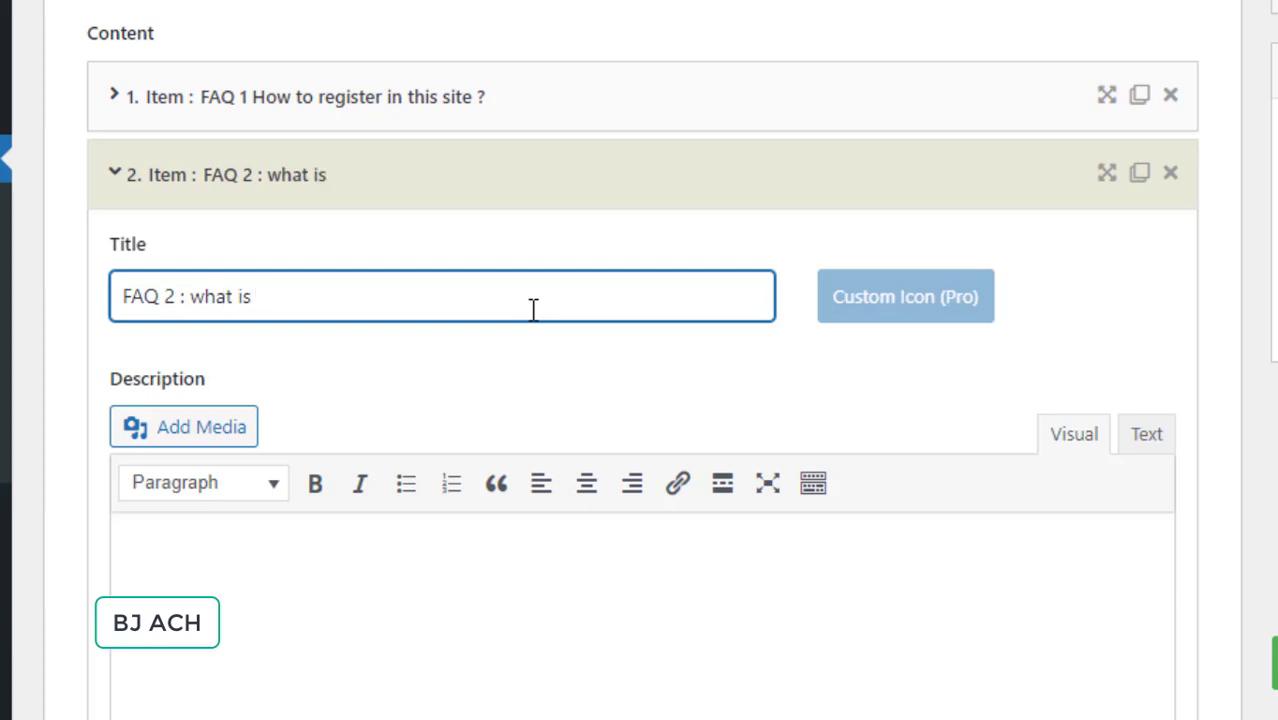
text( payment)
text(t)
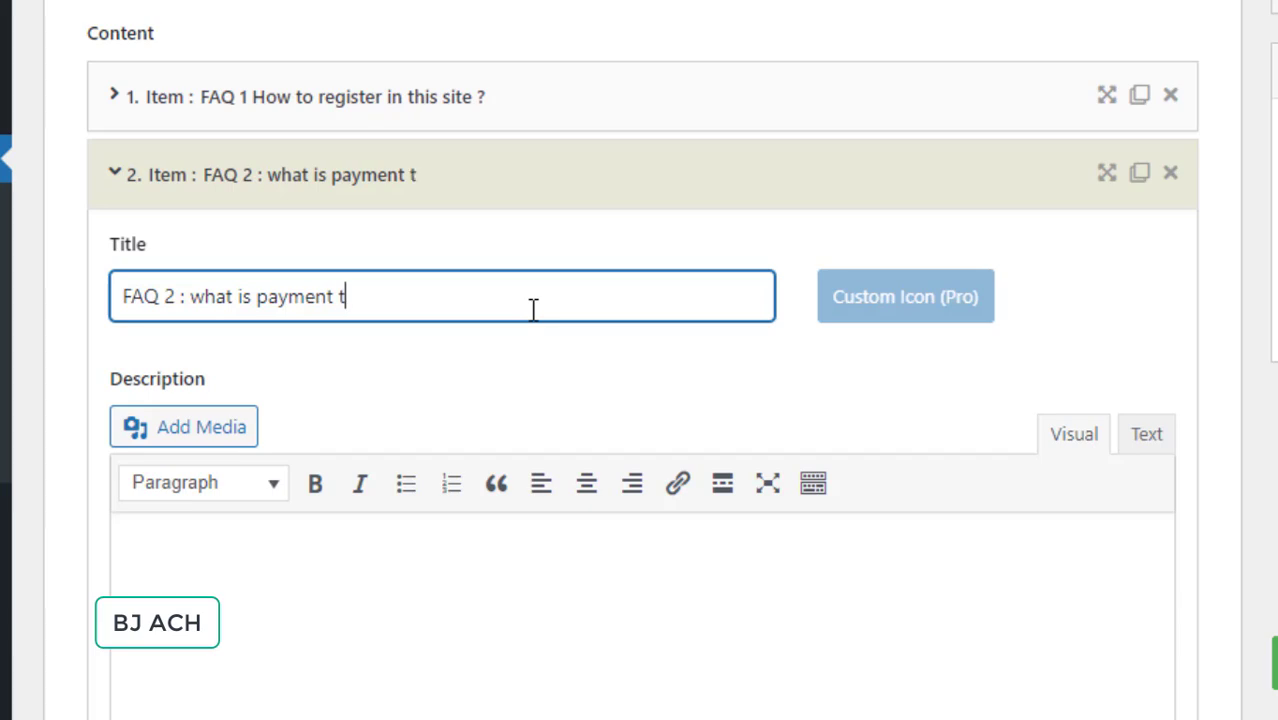
text(hreshold ?)
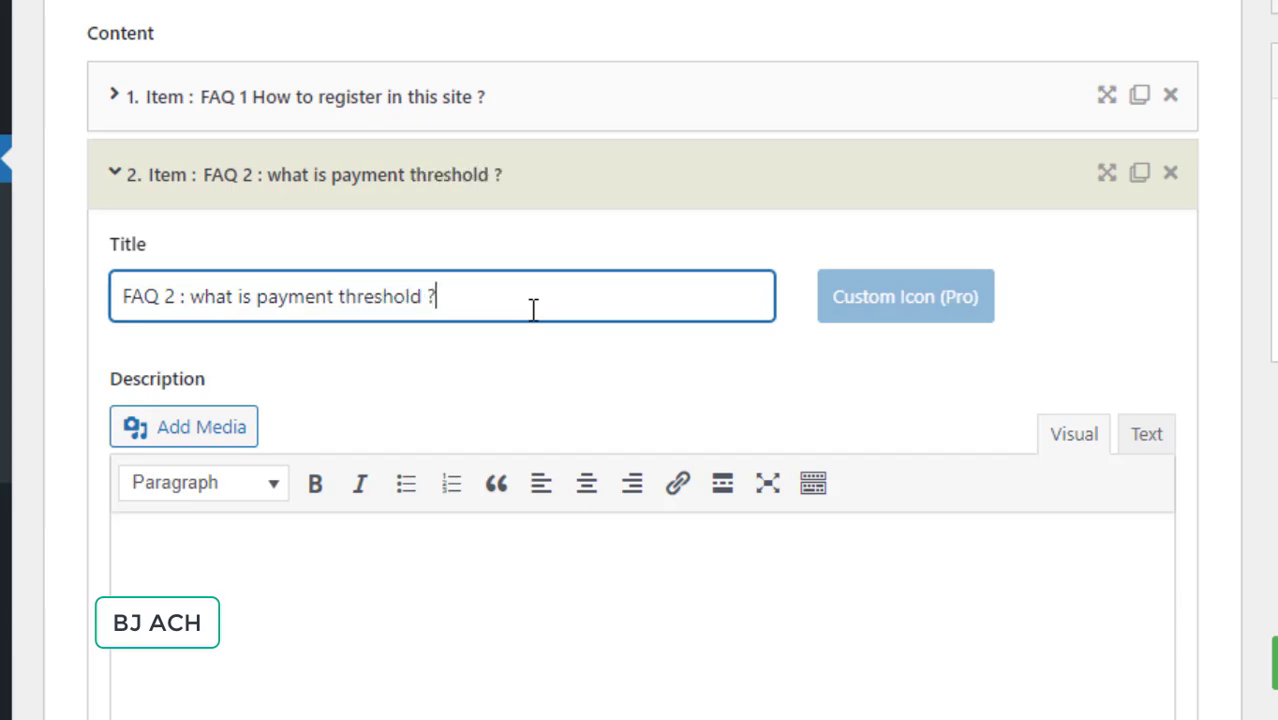
- Write the second item's description as one bullet: "as soon as you reach $5, you can ask for payment."
click(373, 580)
text(- )
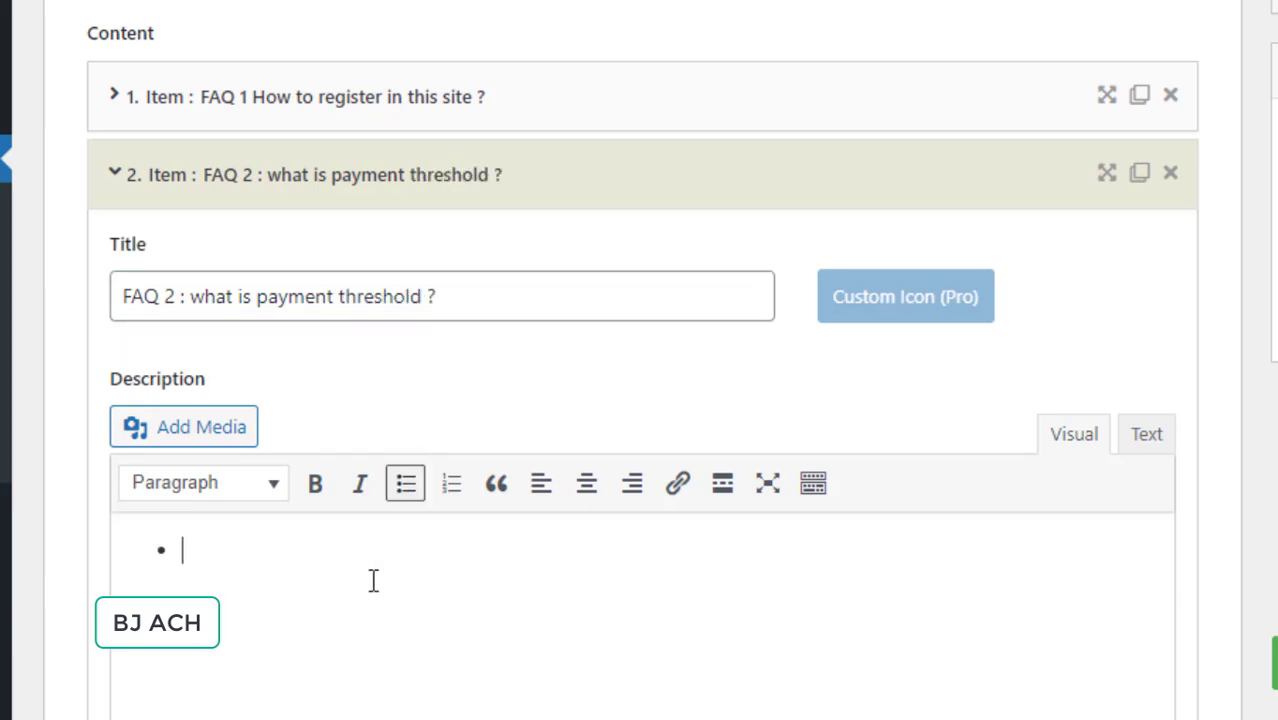
text(as soon)
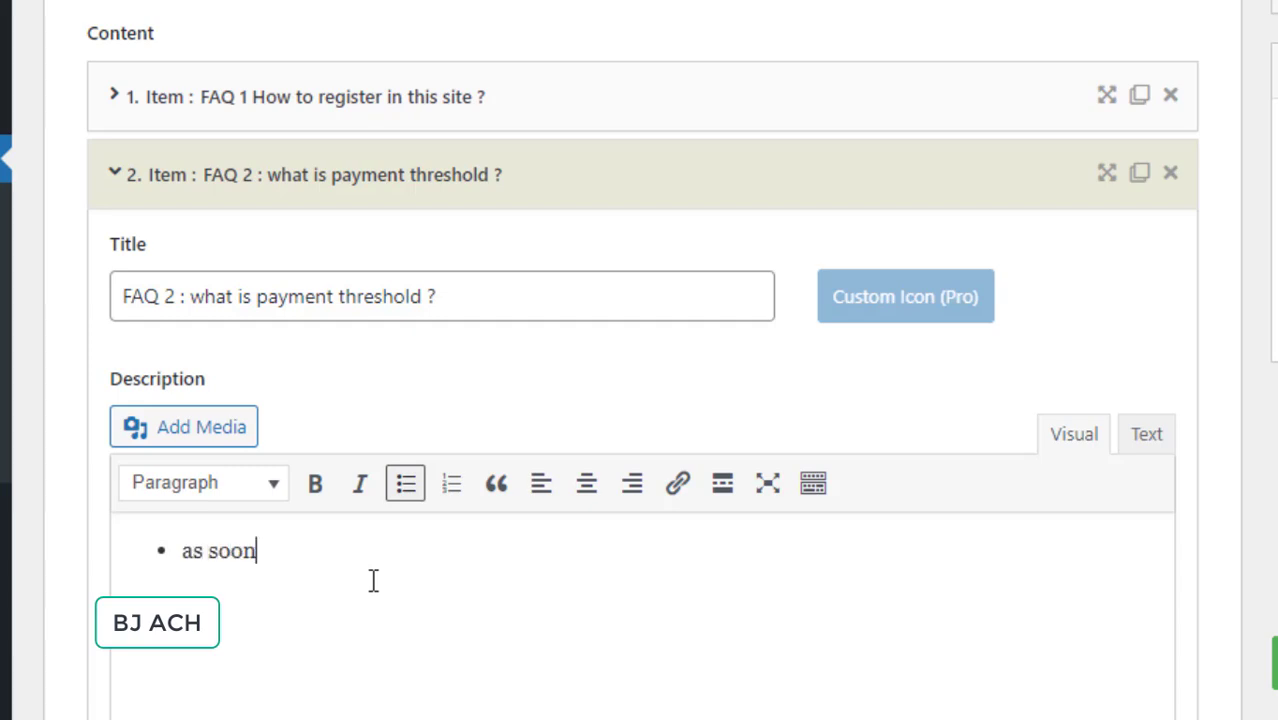
text( as you reach )
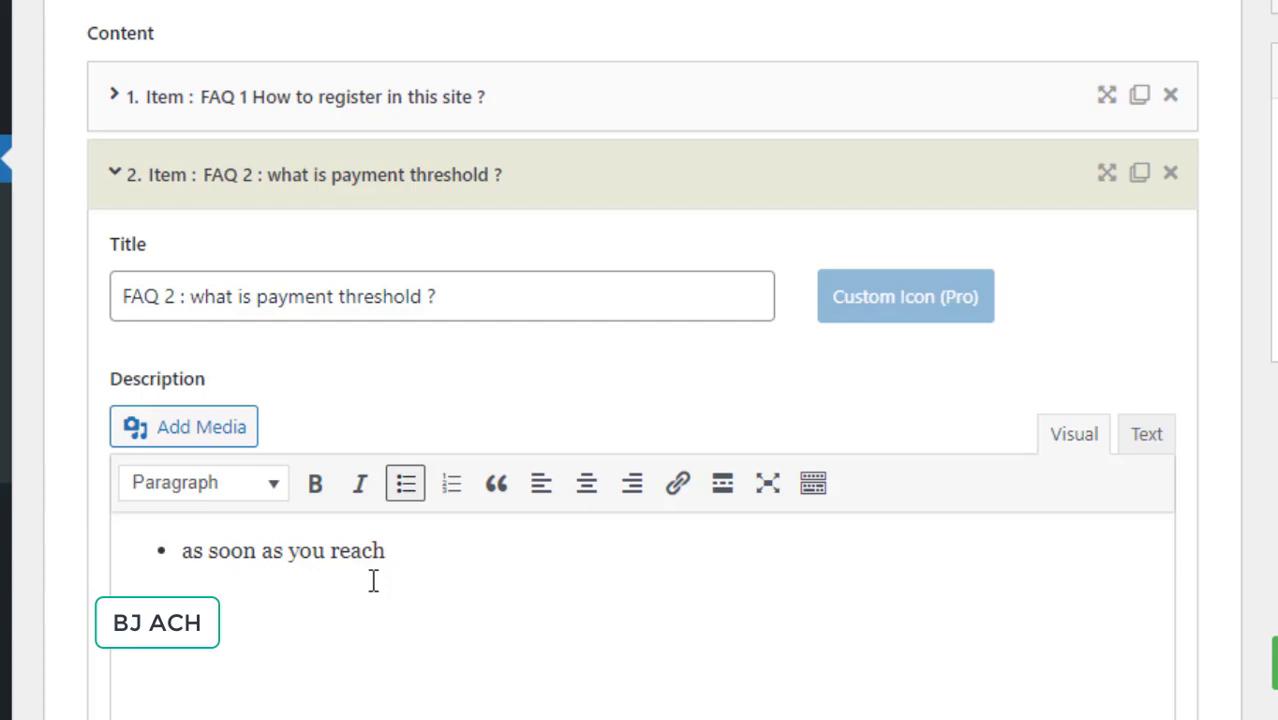
text($5, you)
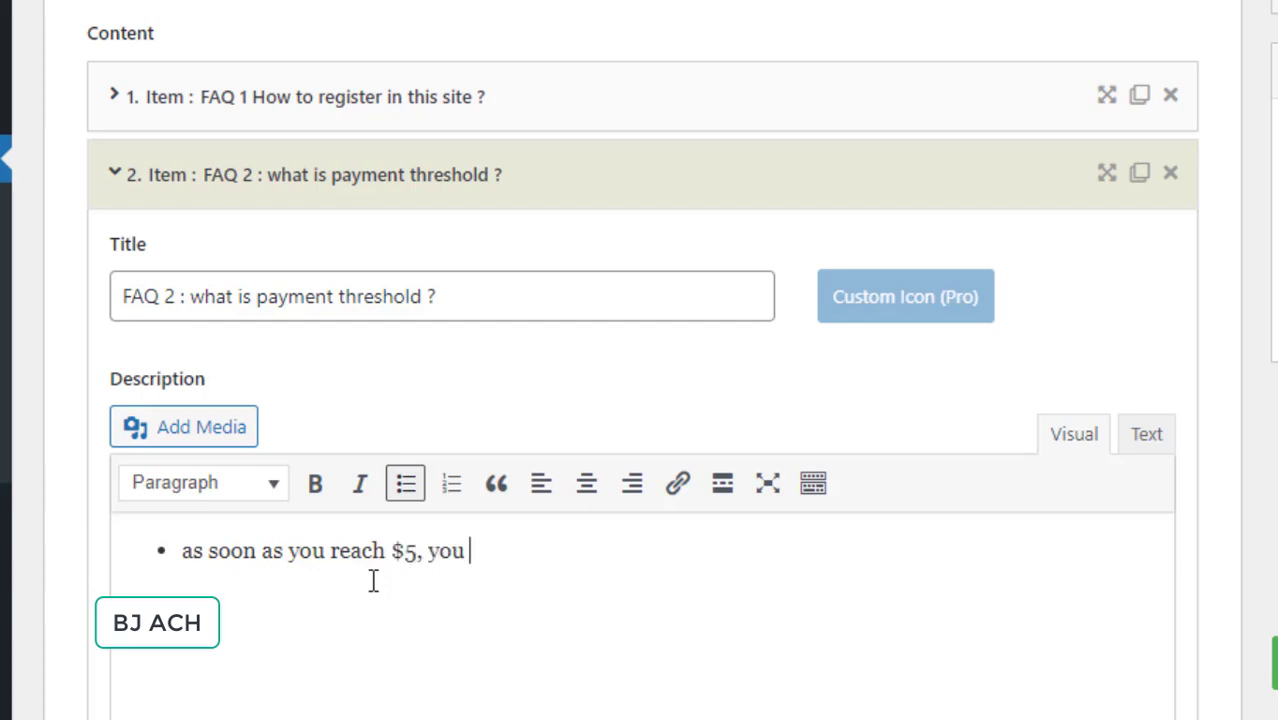
text( can ask for)
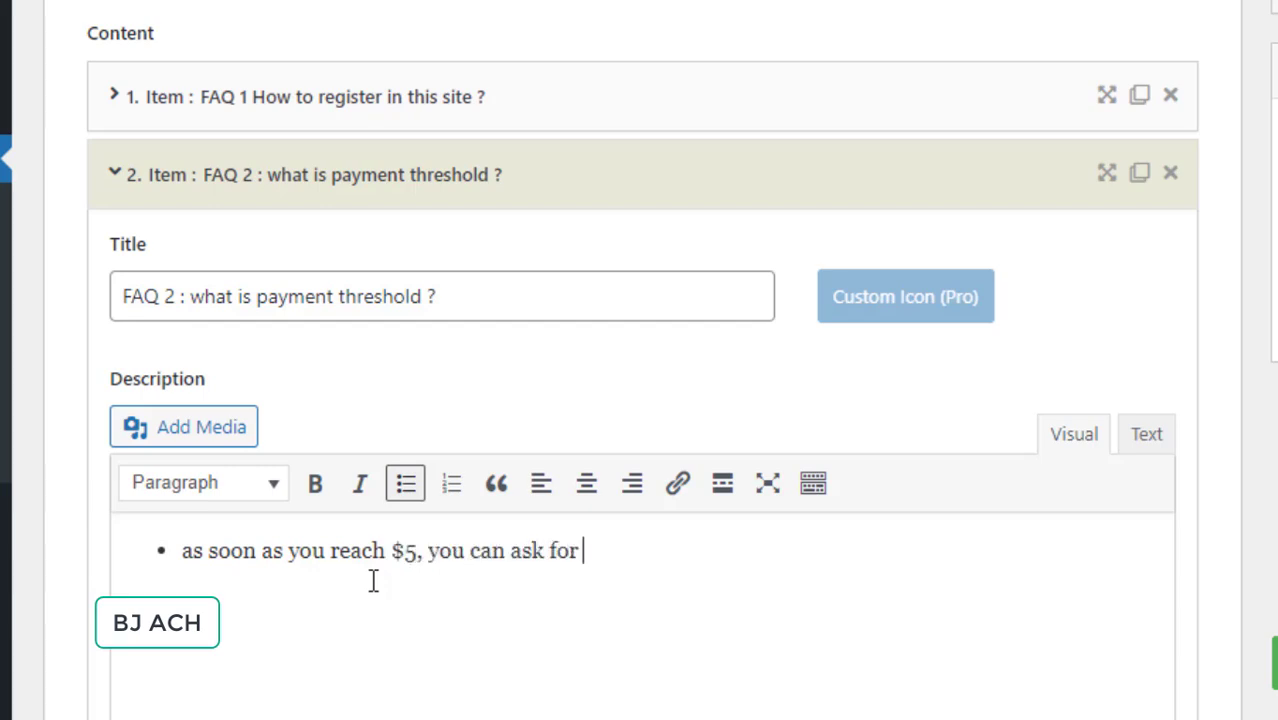
text( payment)
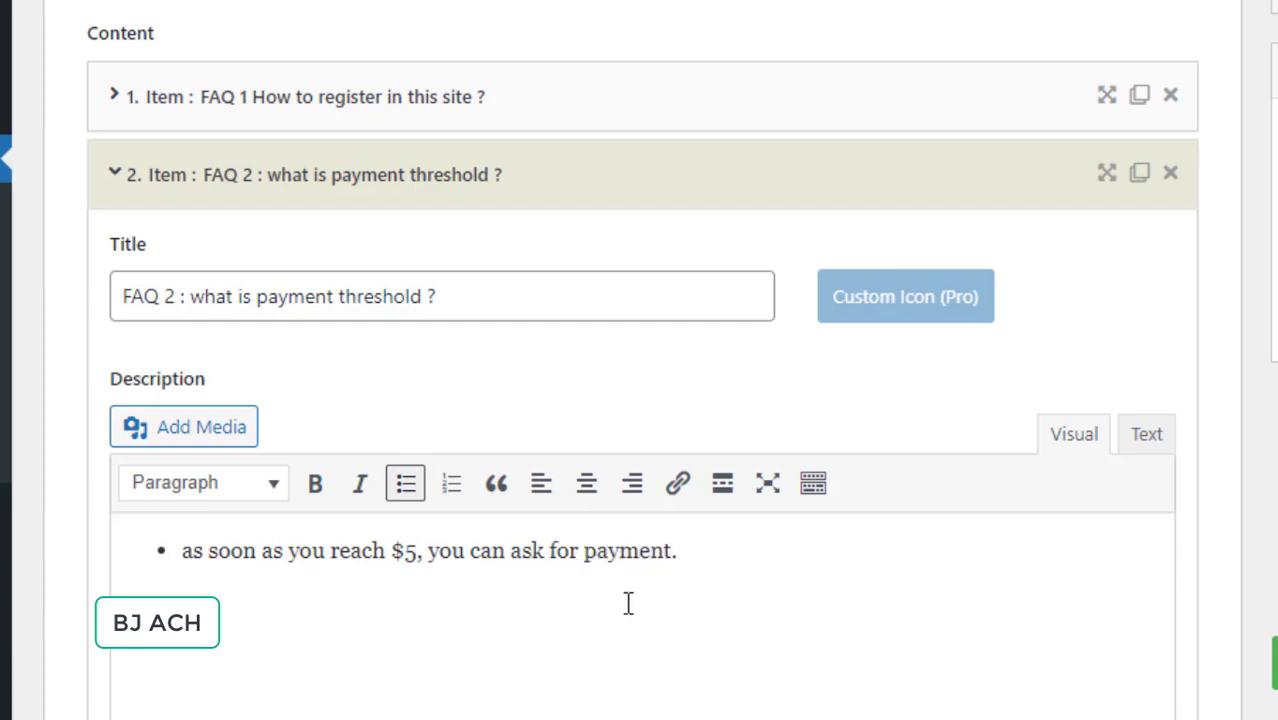
- Add a third content item to the accordion group and title it "FAQ 3 : What is payment method ?"
scroll(640, 400, down, 2)
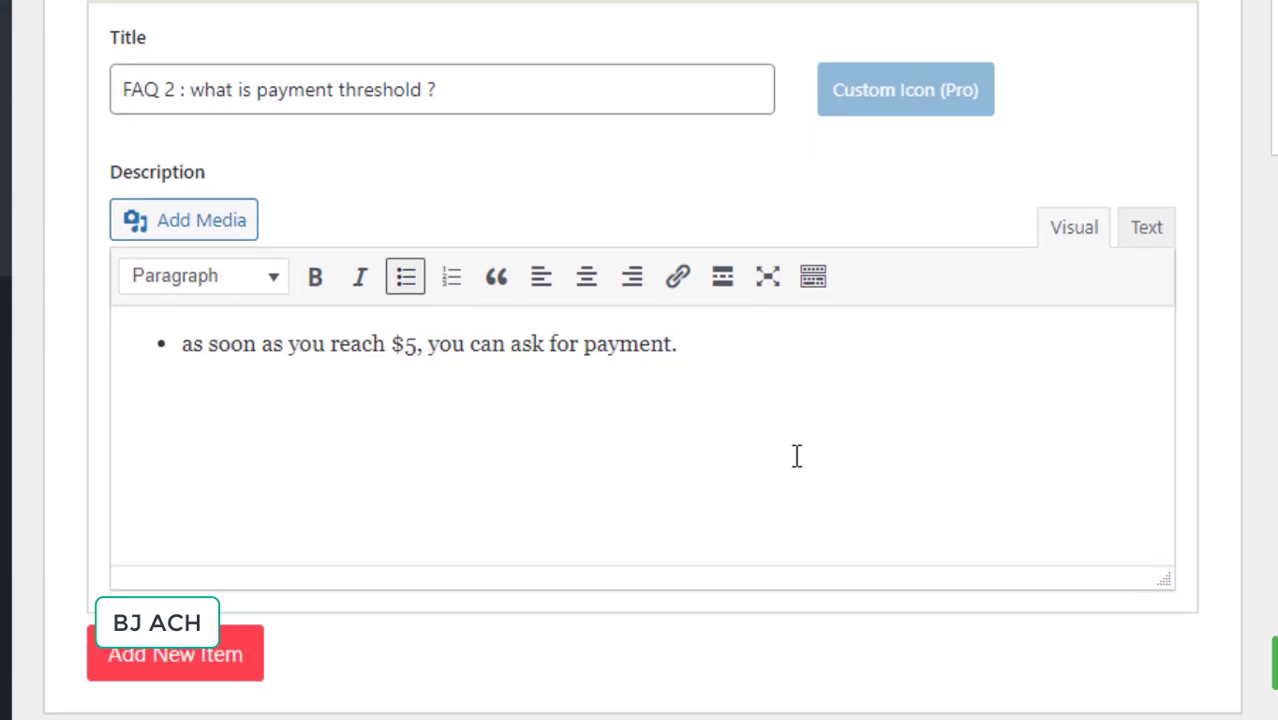
click(248, 656)
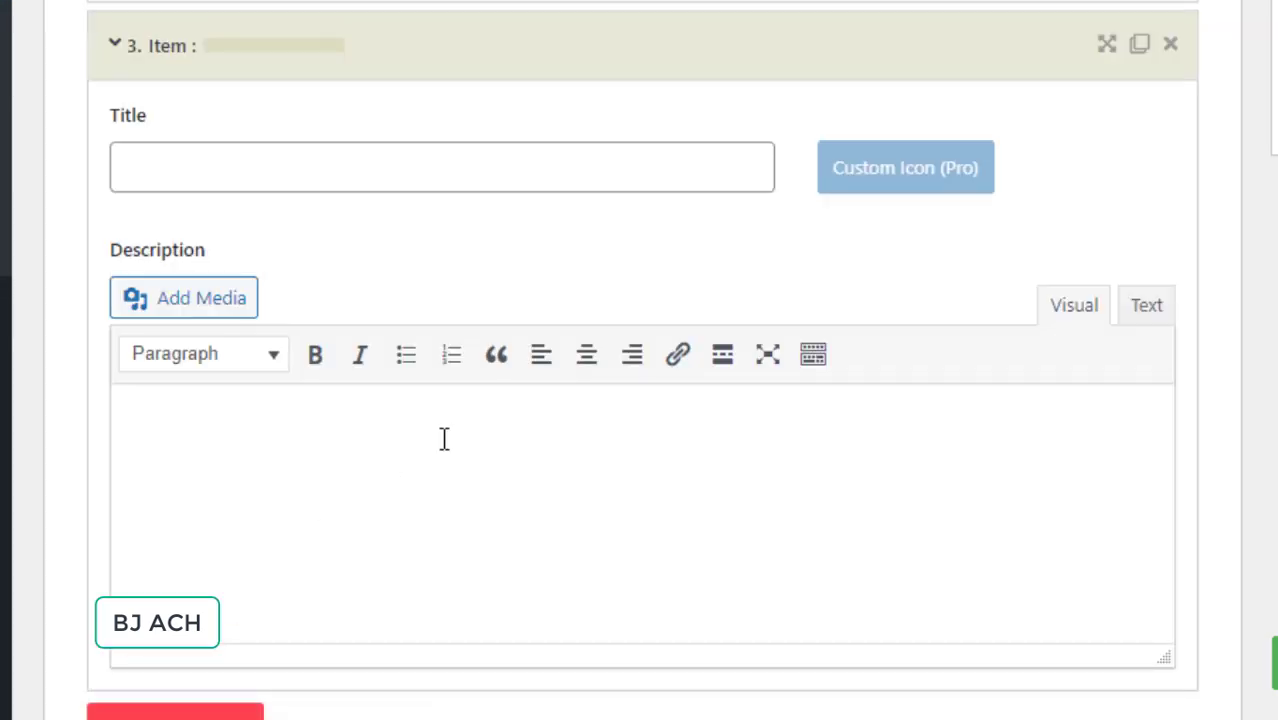
click(261, 167)
text(FA)
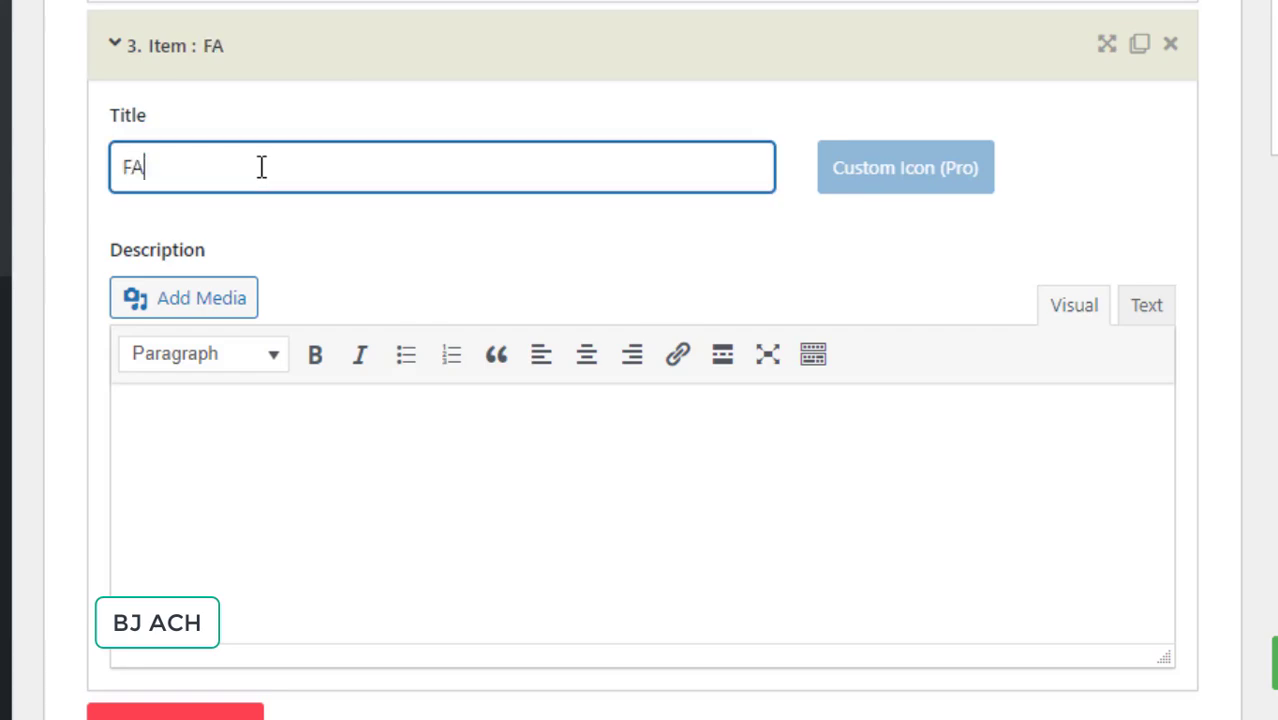
text(Q #)
key(BackSpace)
text(3)
text(: What is payme)
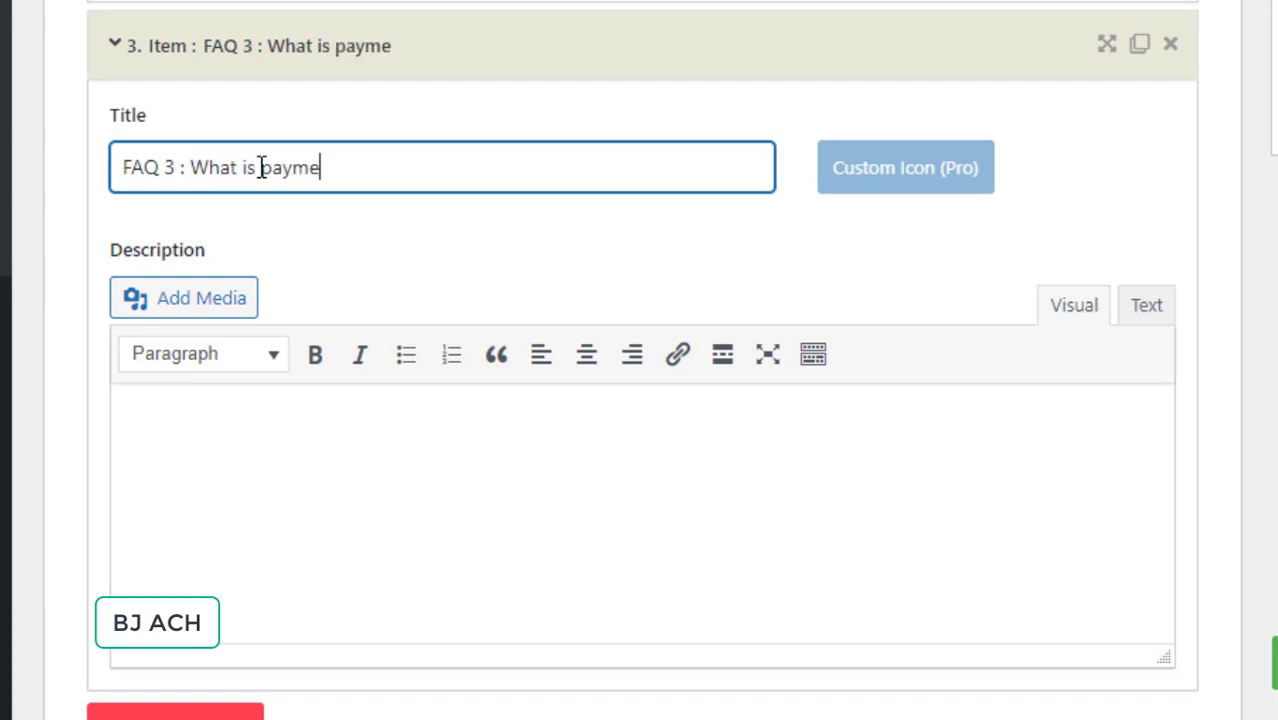
text(nt method )
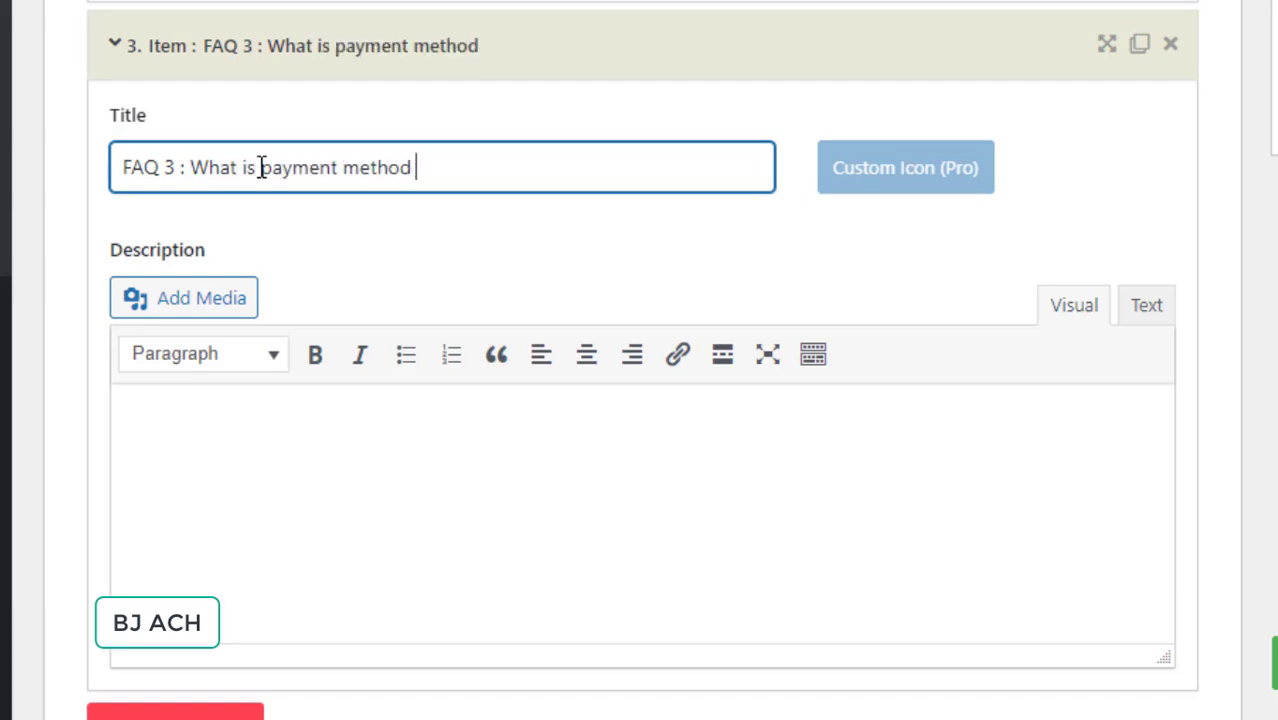
text(?)
- Write the third item's description as one bullet: "for now, direct bank deposit."
click(244, 512)
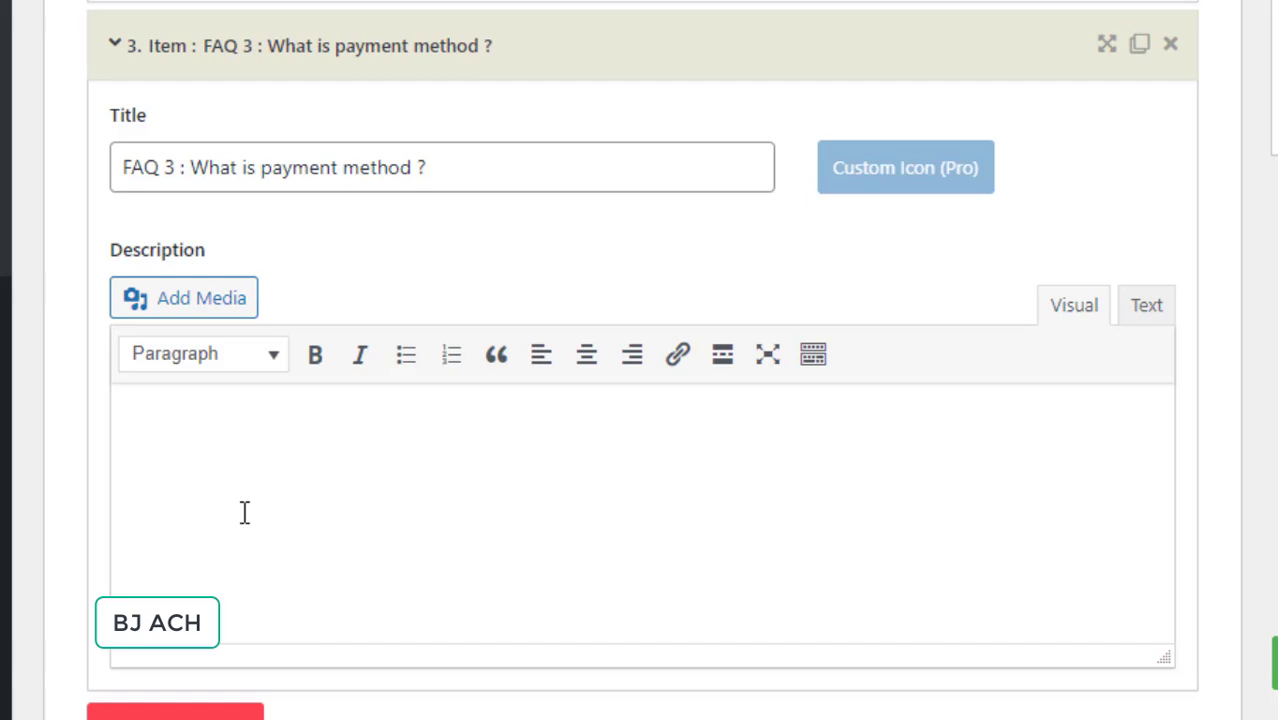
text(di)
key(shift+alt+u)
text(for now, dorect)
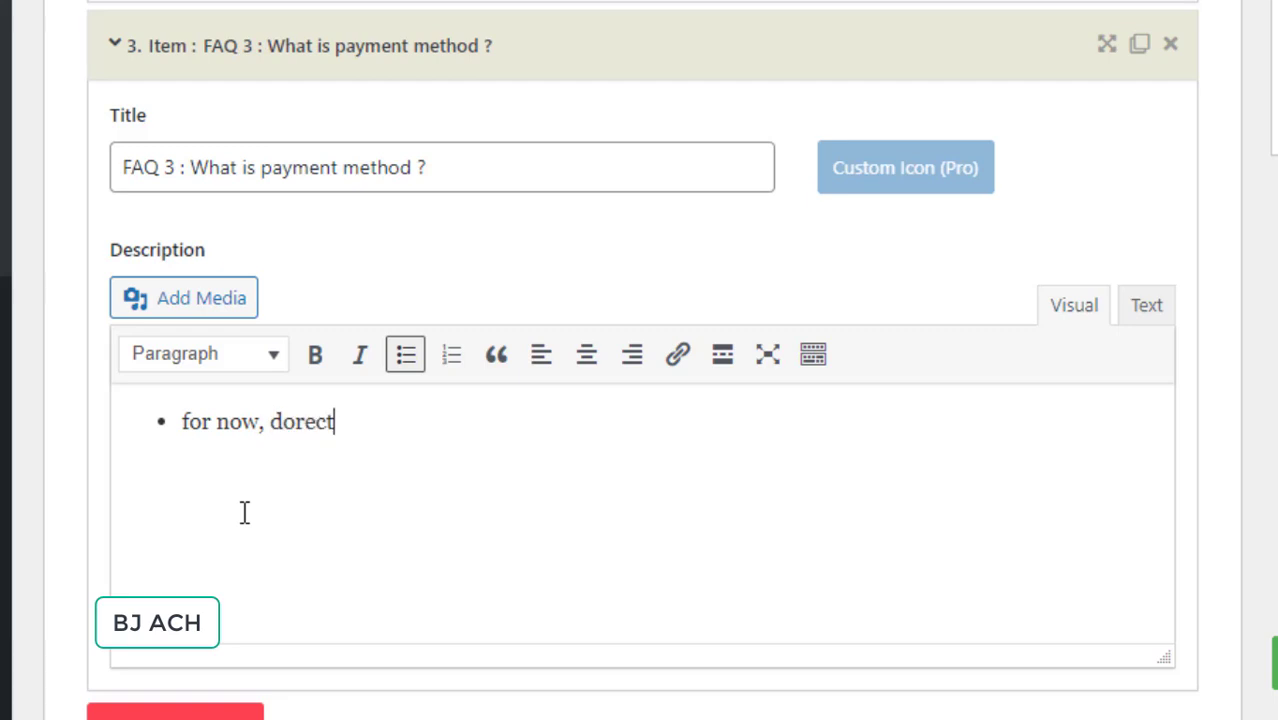
key(BackSpace)
key(BackSpace)
key(BackSpace)
key(BackSpace)
key(BackSpace)
text(irect bank deposit.)
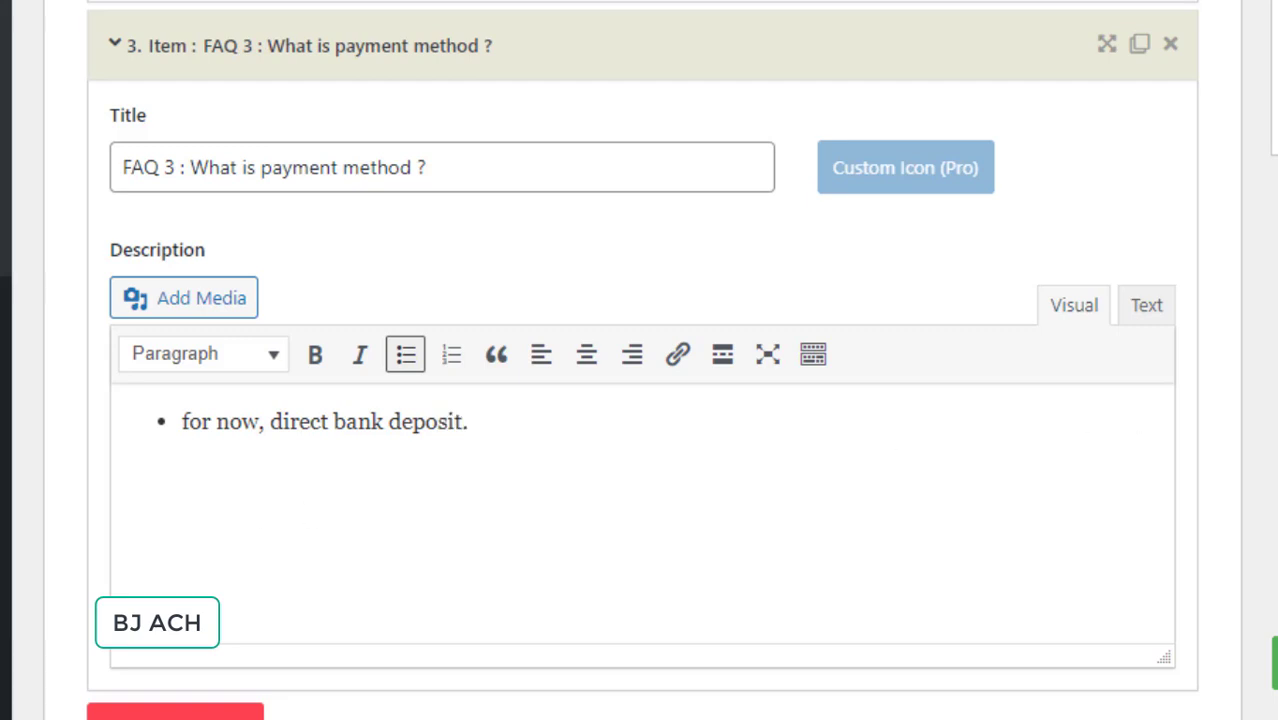
- Review the accordion settings below the content items, including layout, theme, activator event, accordion mode and schema markup
scroll(640, 400, down, 4)
scroll(640, 400, up, 4)
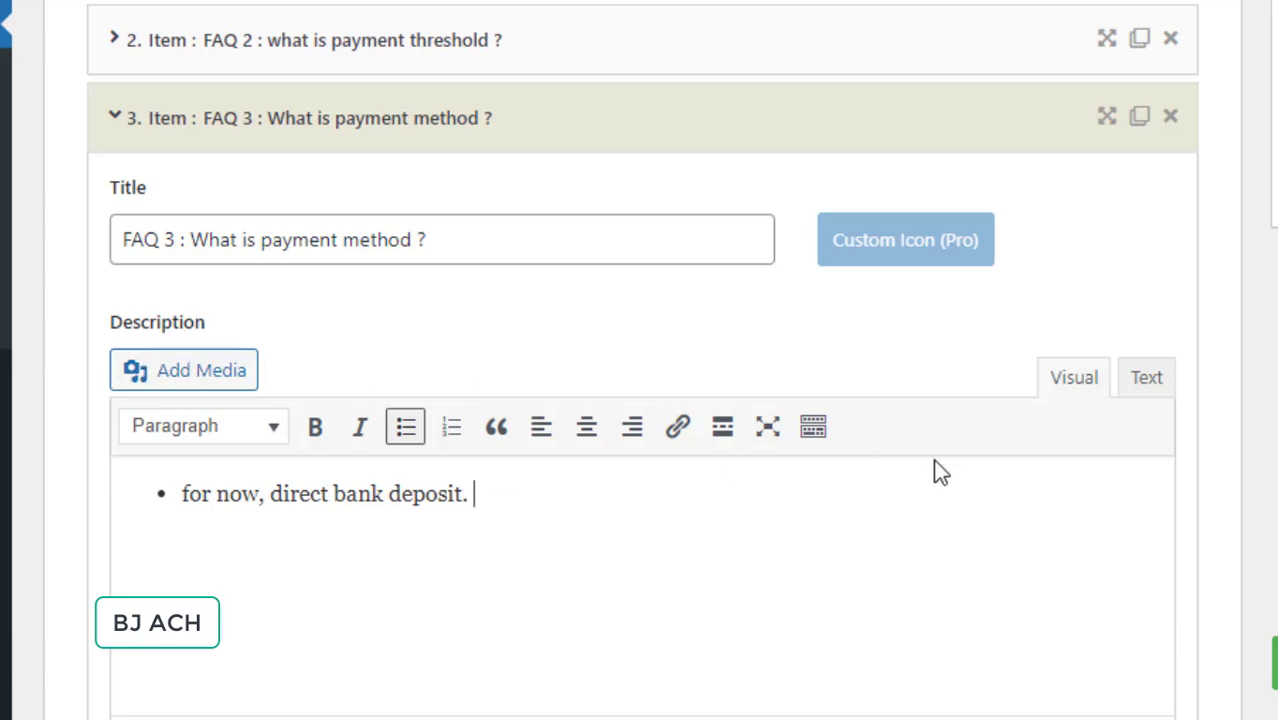
scroll(640, 400, down, 10)
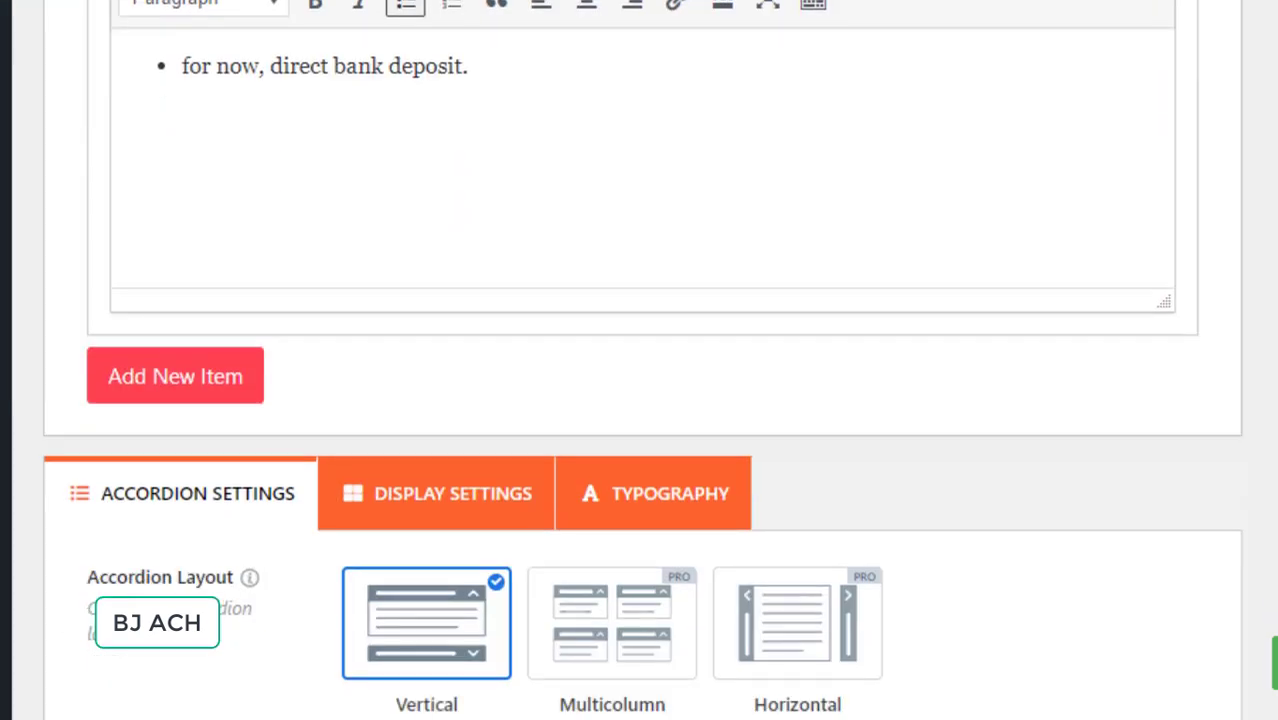
scroll(640, 400, down, 10)
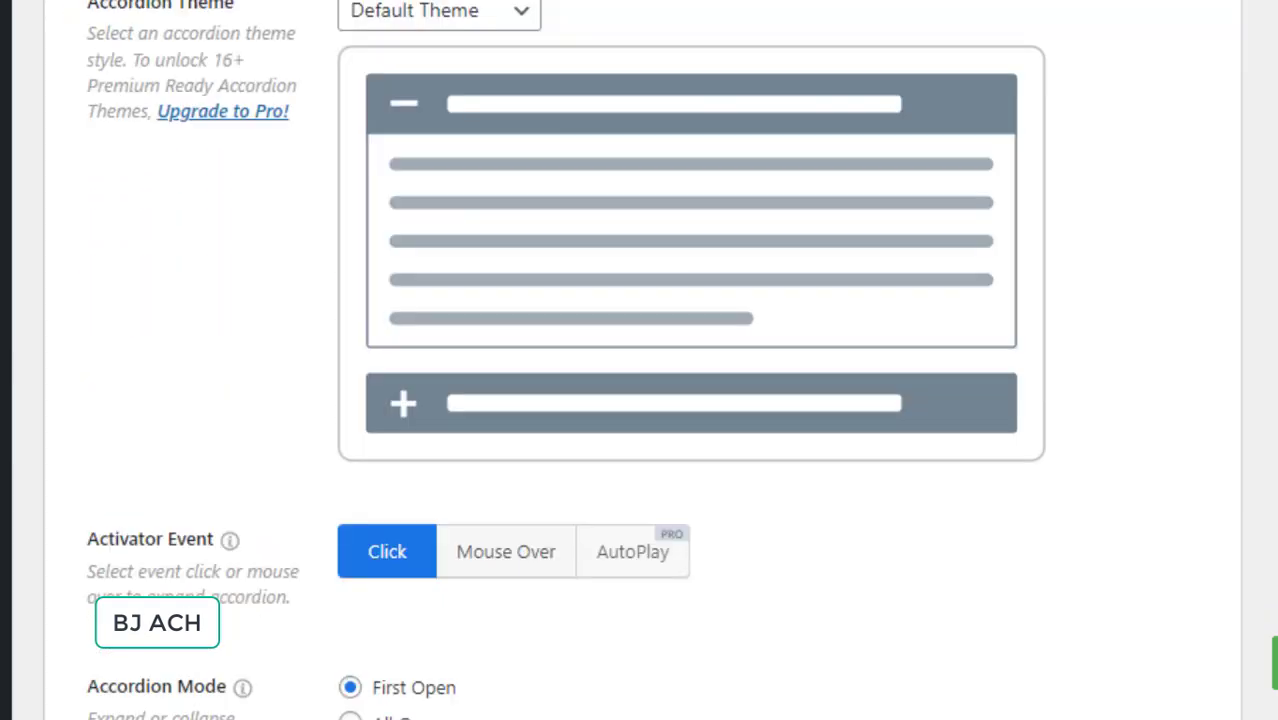
scroll(640, 400, up, 2)
scroll(640, 400, down, 5)
scroll(640, 400, down, 3)
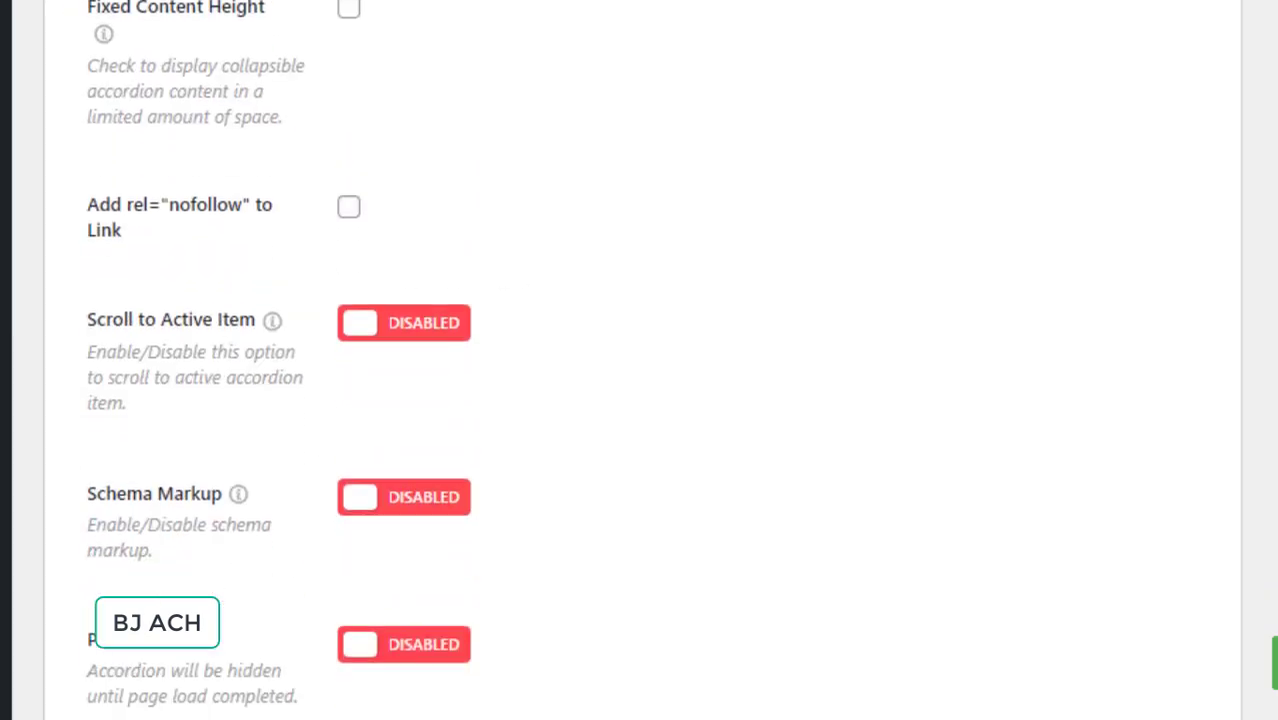
scroll(640, 400, up, 8)
scroll(640, 400, up, 10)
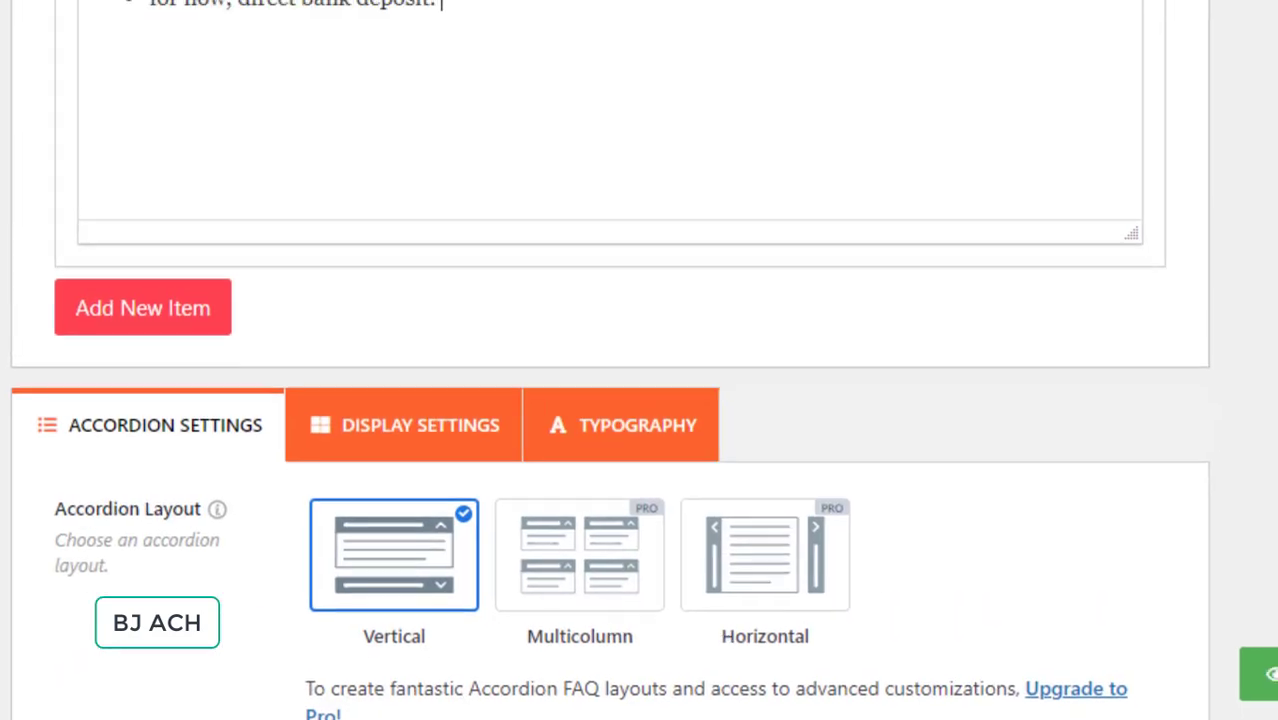
- Publish the accordion group and copy its shortcode
scroll(640, 400, up, 10)
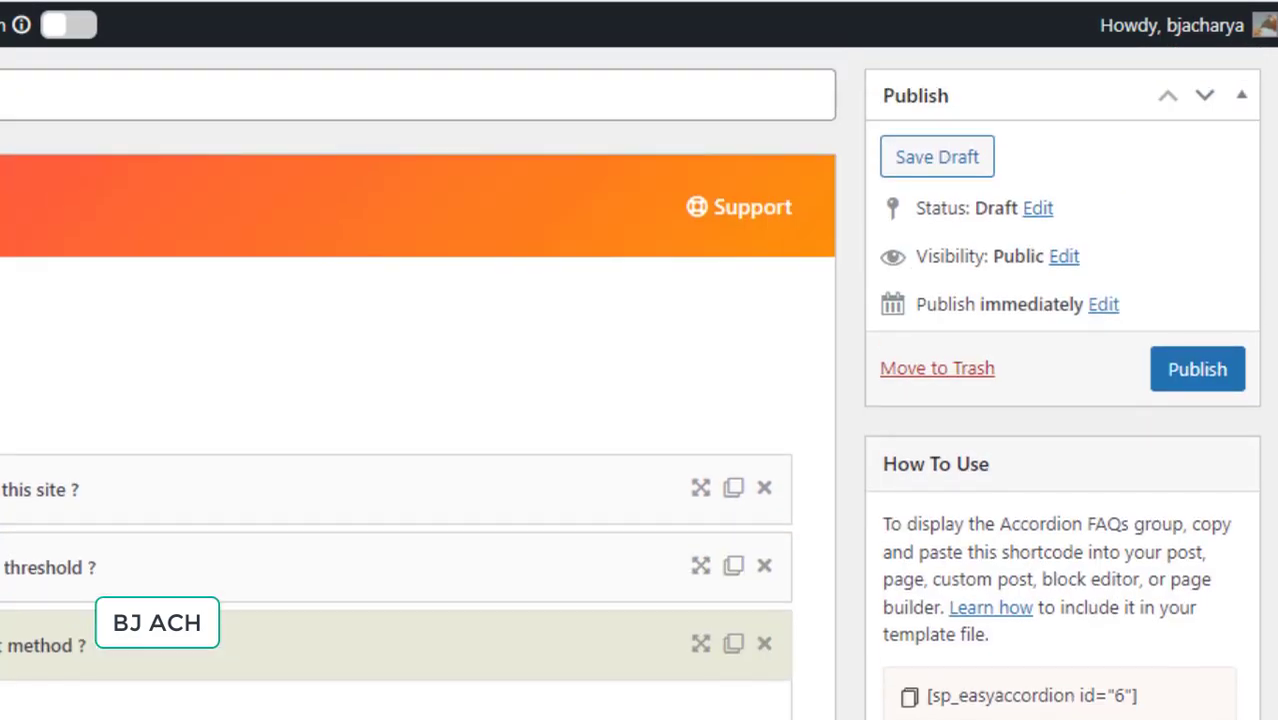
scroll(640, 400, up, 1)
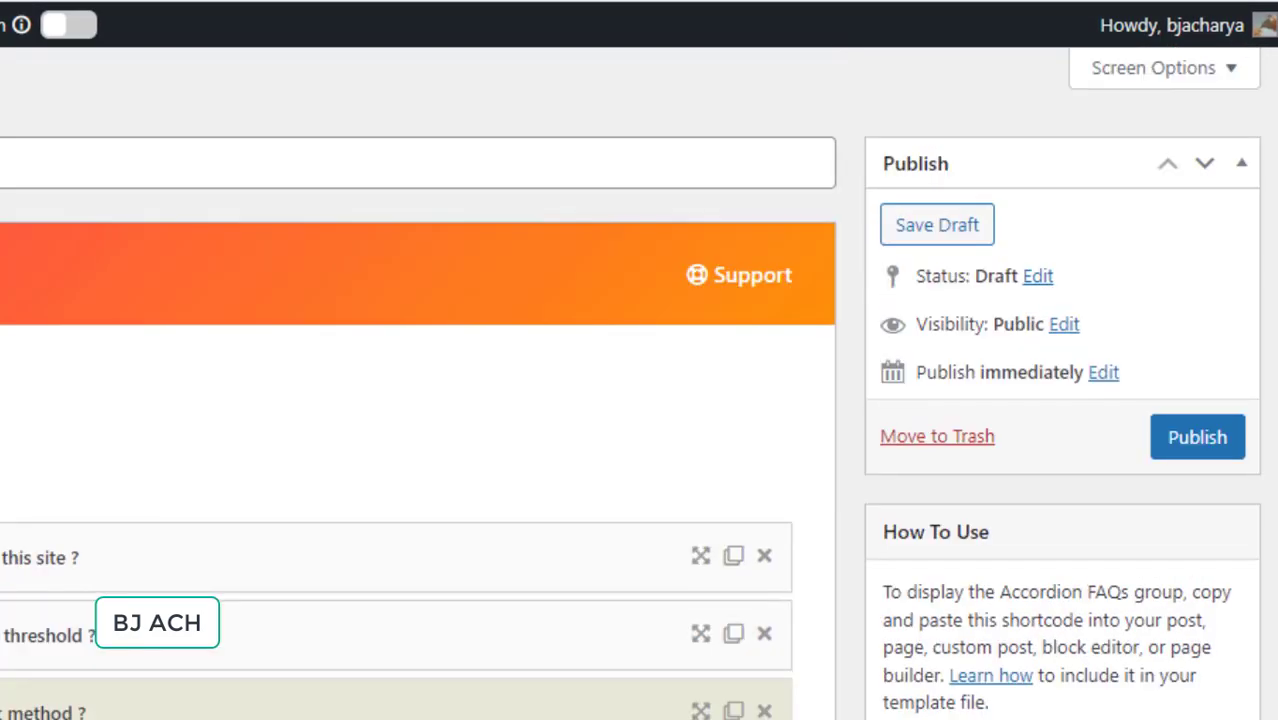
click(1193, 440)
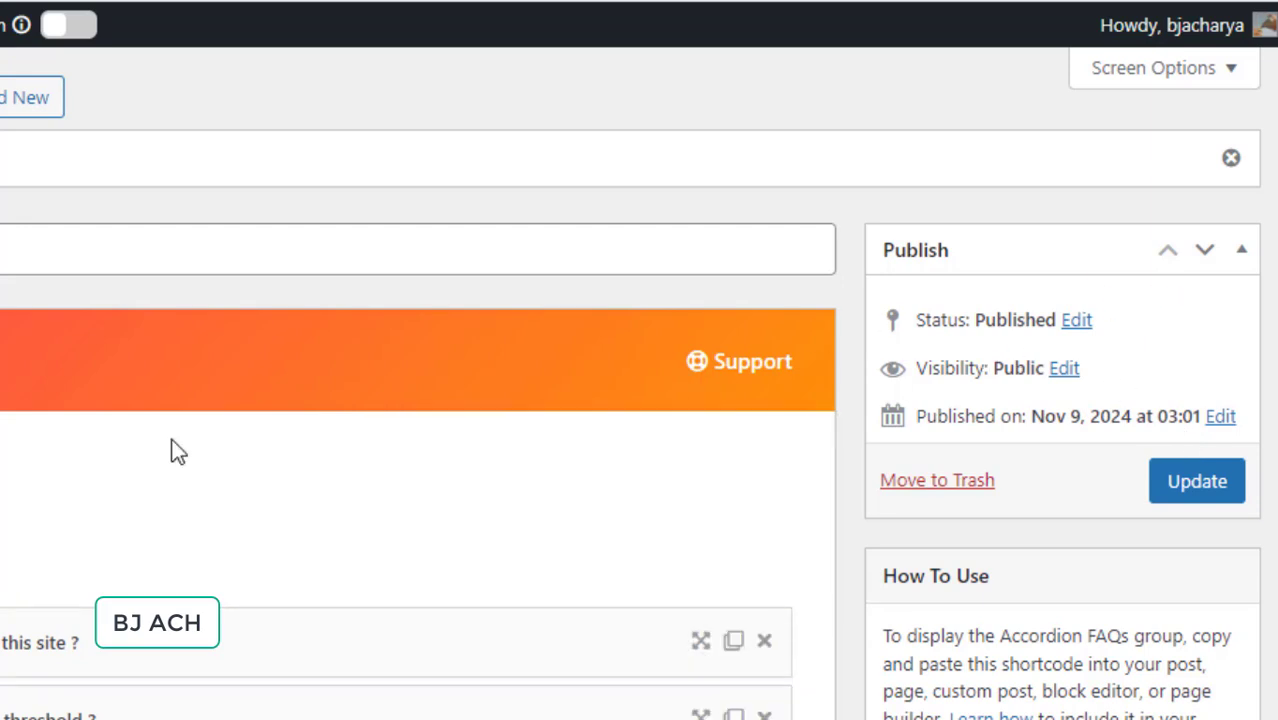
scroll(640, 400, down, 3)
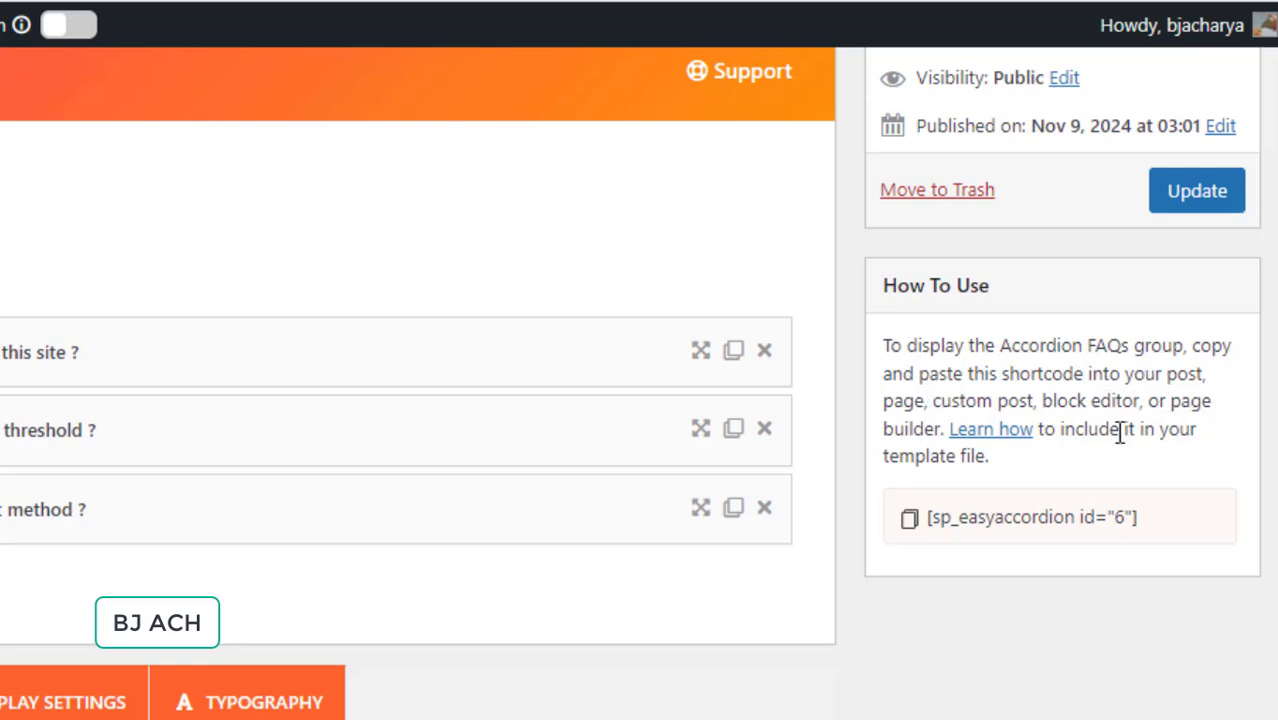
click(960, 526)
key(ctrl+c)
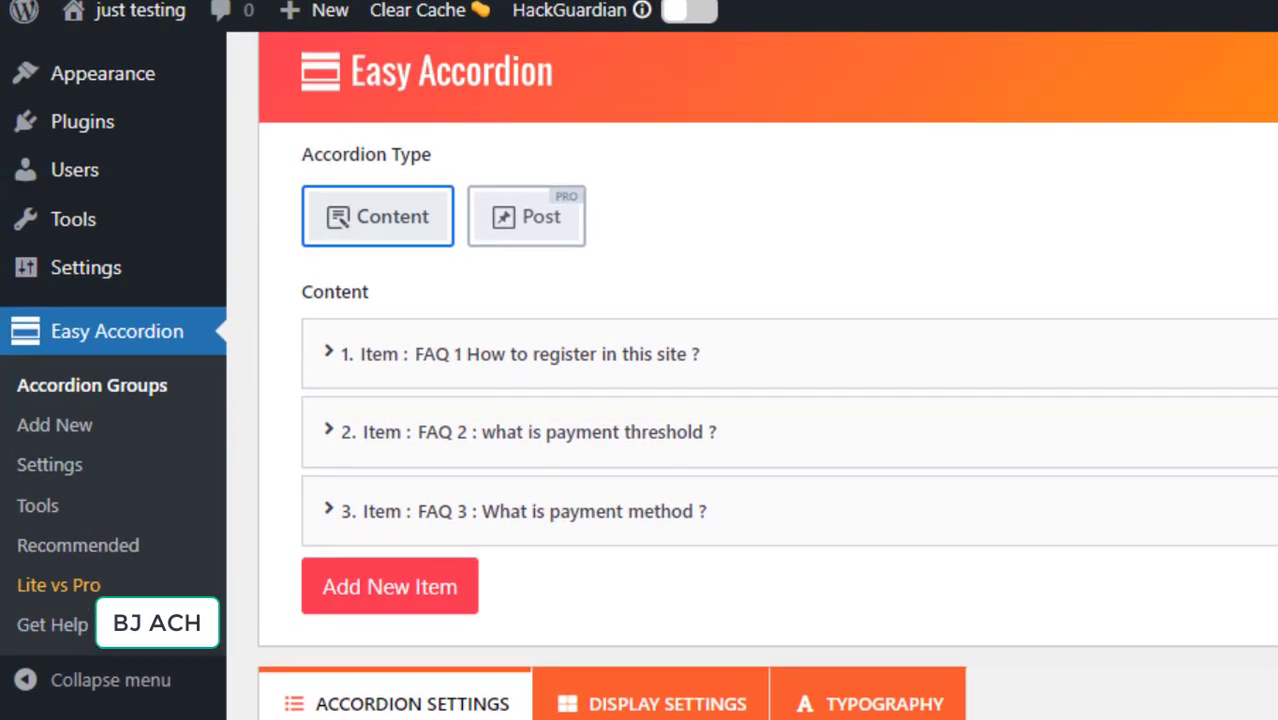
- Create a new page in a separate browser tab, skip the pattern selection and title the page "FAQ"
scroll(750, 400, up, 3)
mouse_move(134, 252)
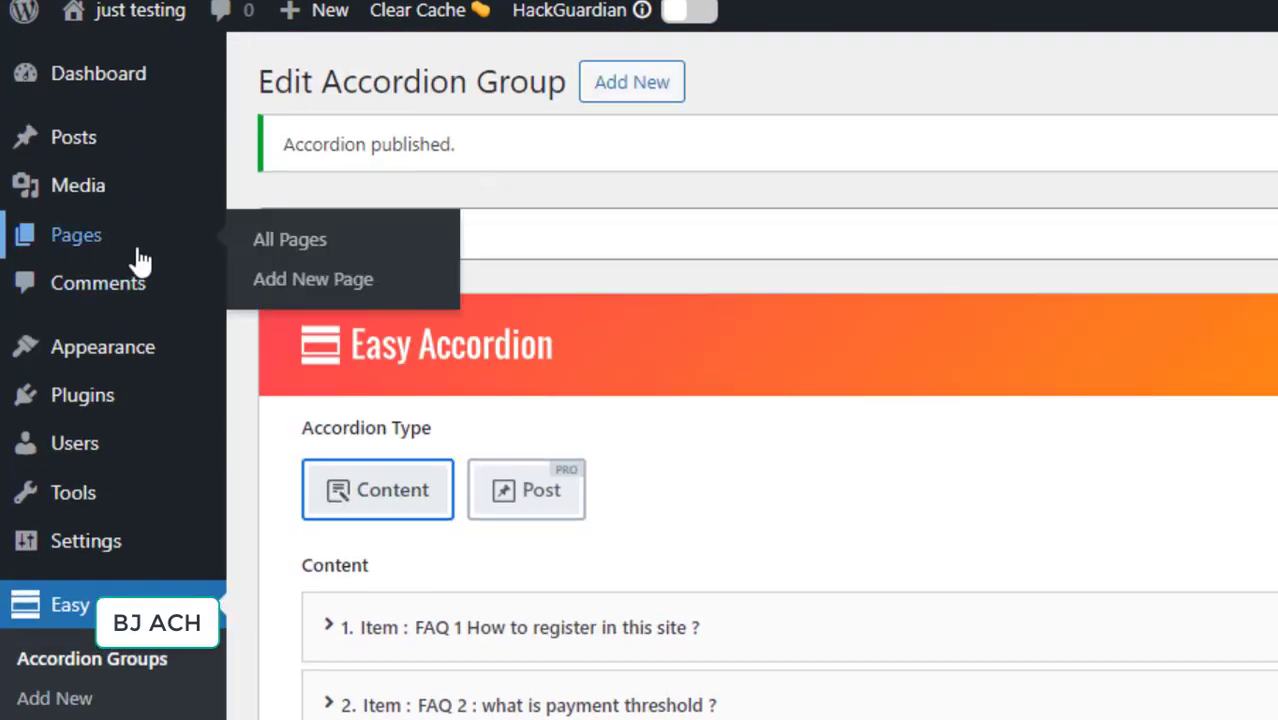
right_click(285, 283)
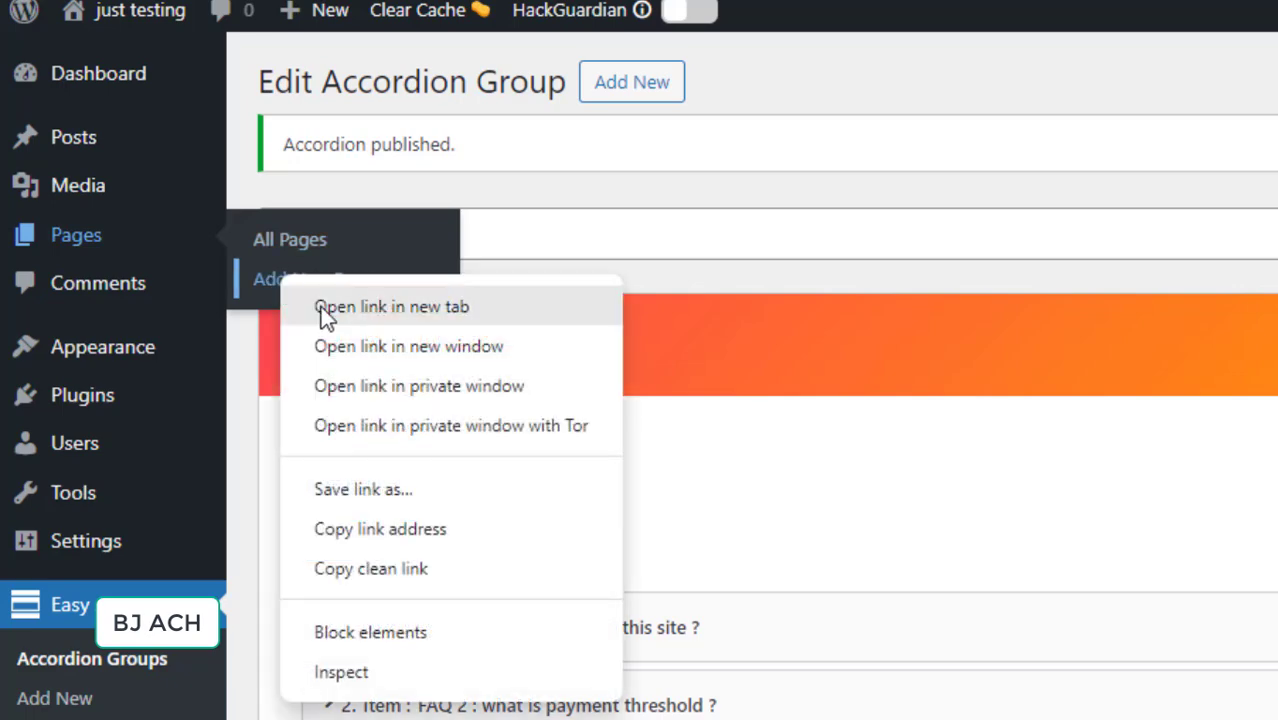
click(320, 307)
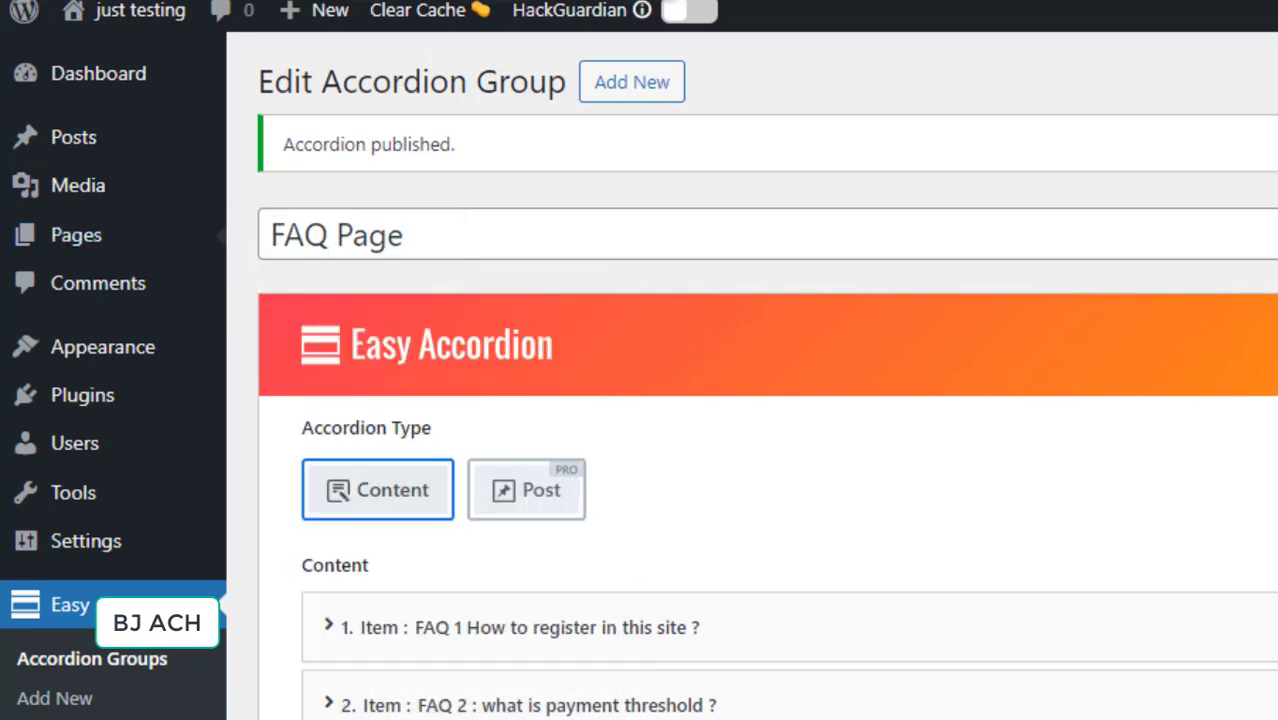
key(ctrl+Tab)
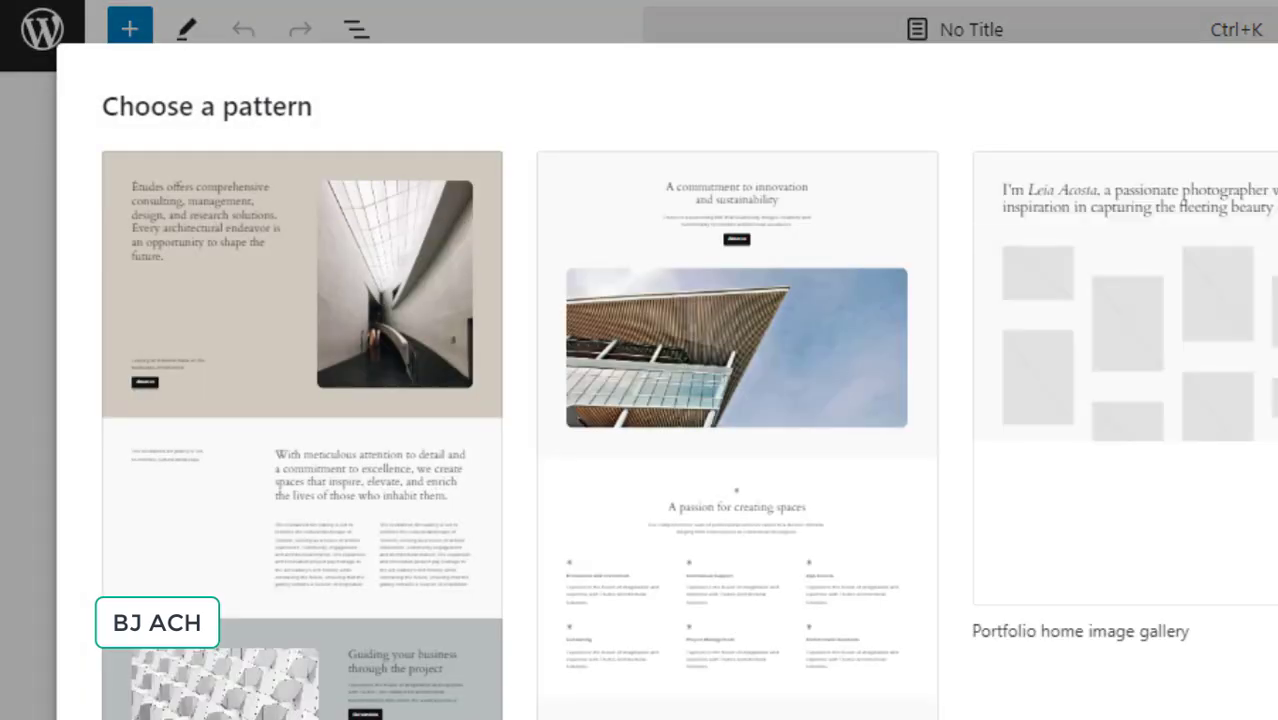
key(Escape)
text(FAQ)
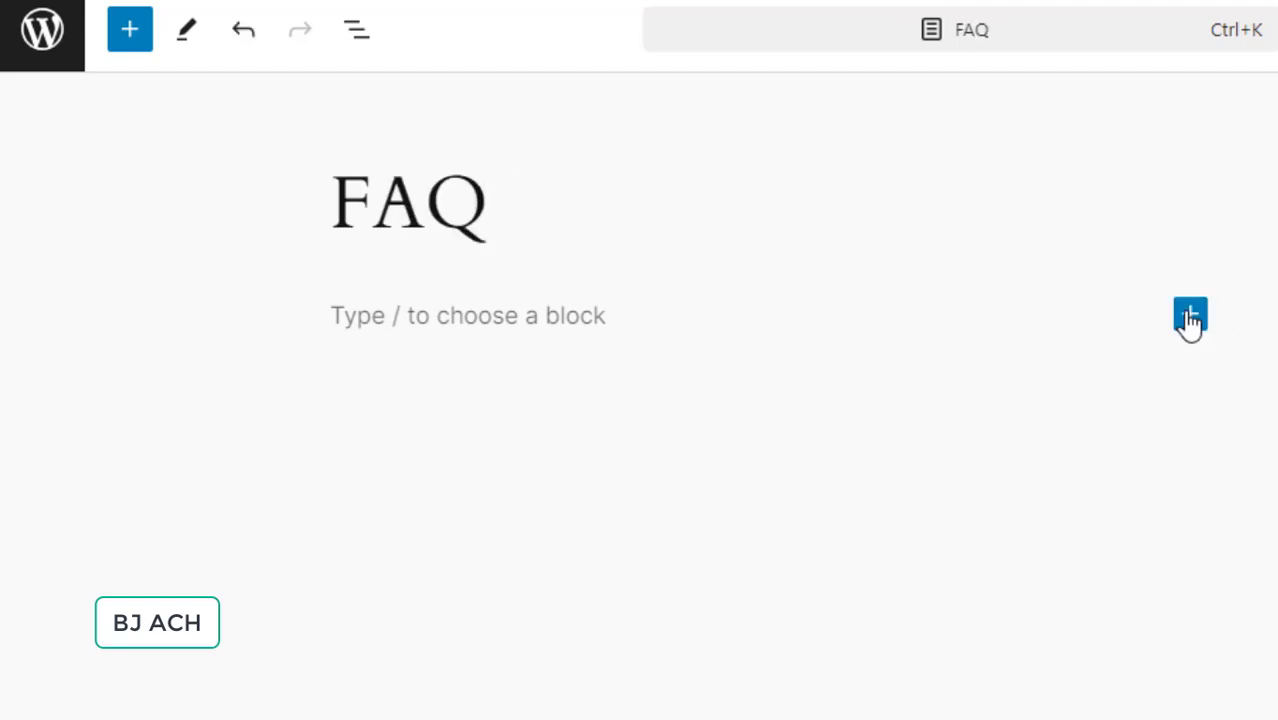
- Paste the shortcode [sp_easyaccordion id="6"] into the body of the FAQ page and publish the page
click(929, 330)
key(ctrl+v)
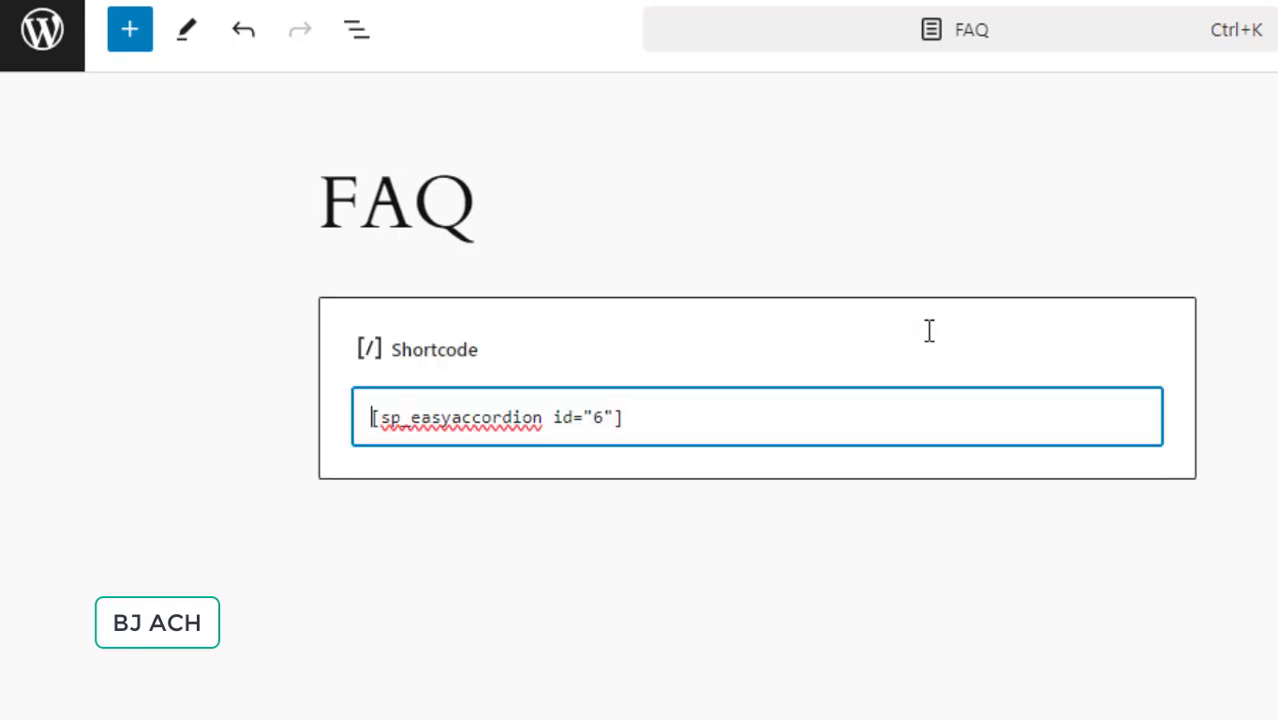
click(843, 574)
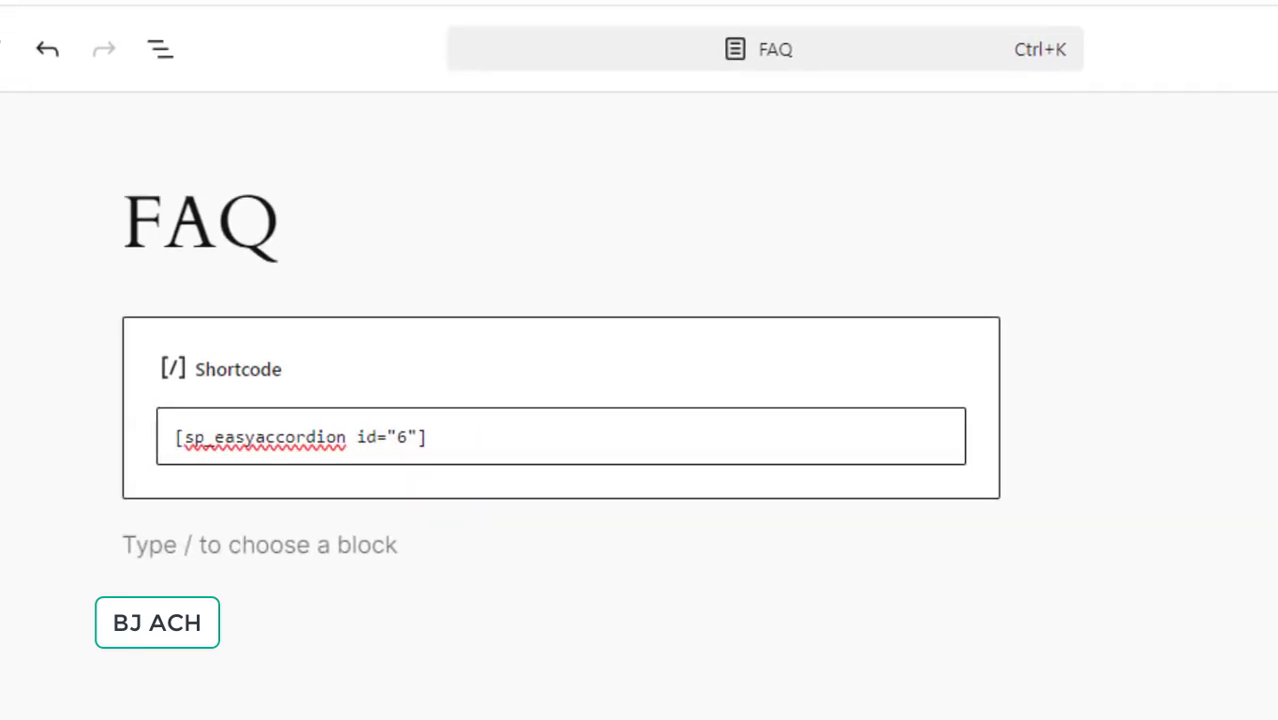
click(1040, 92)
click(1062, 100)
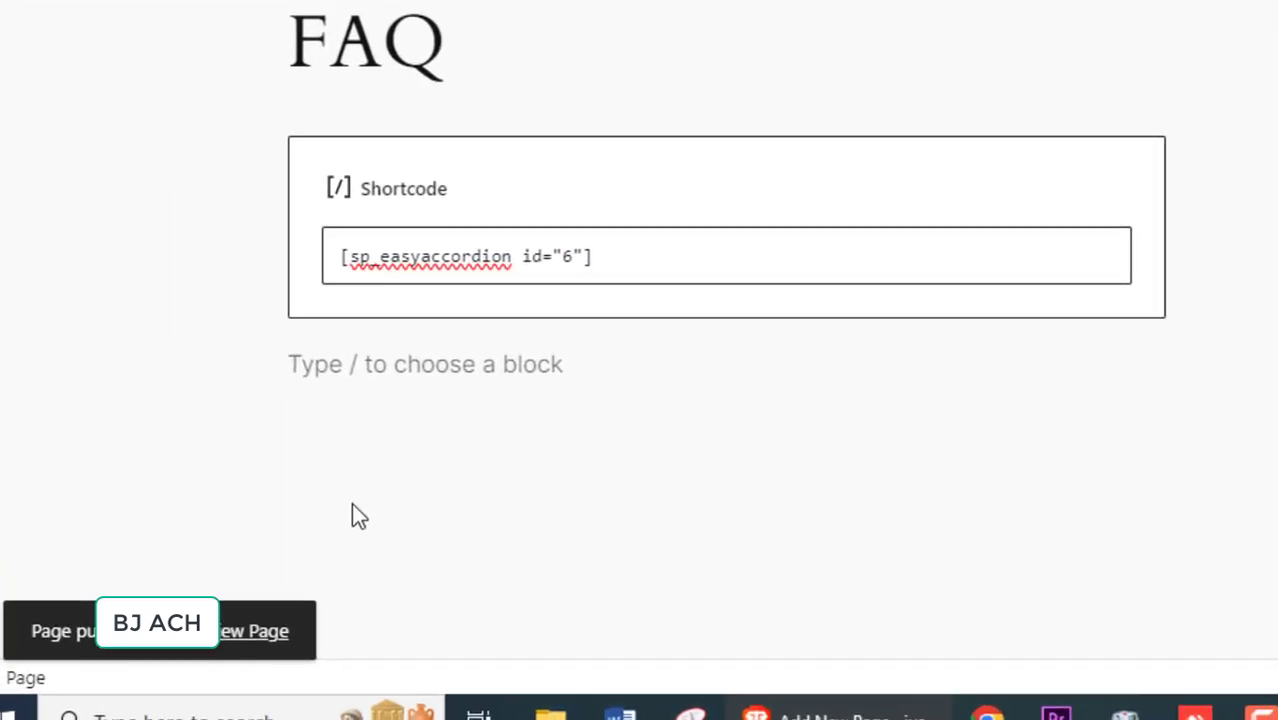
- View the published FAQ page in a new browser tab and check the answers of all three items, expanding FAQ 2 and FAQ 3
right_click(266, 616)
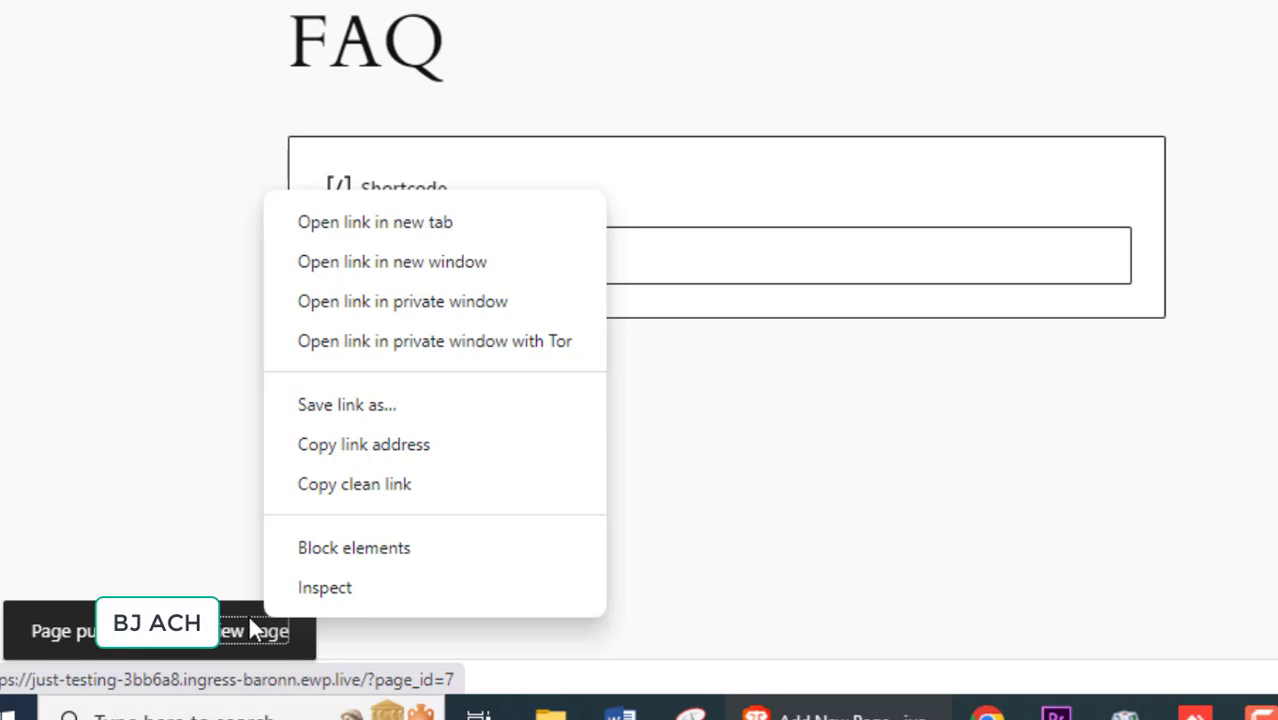
click(514, 224)
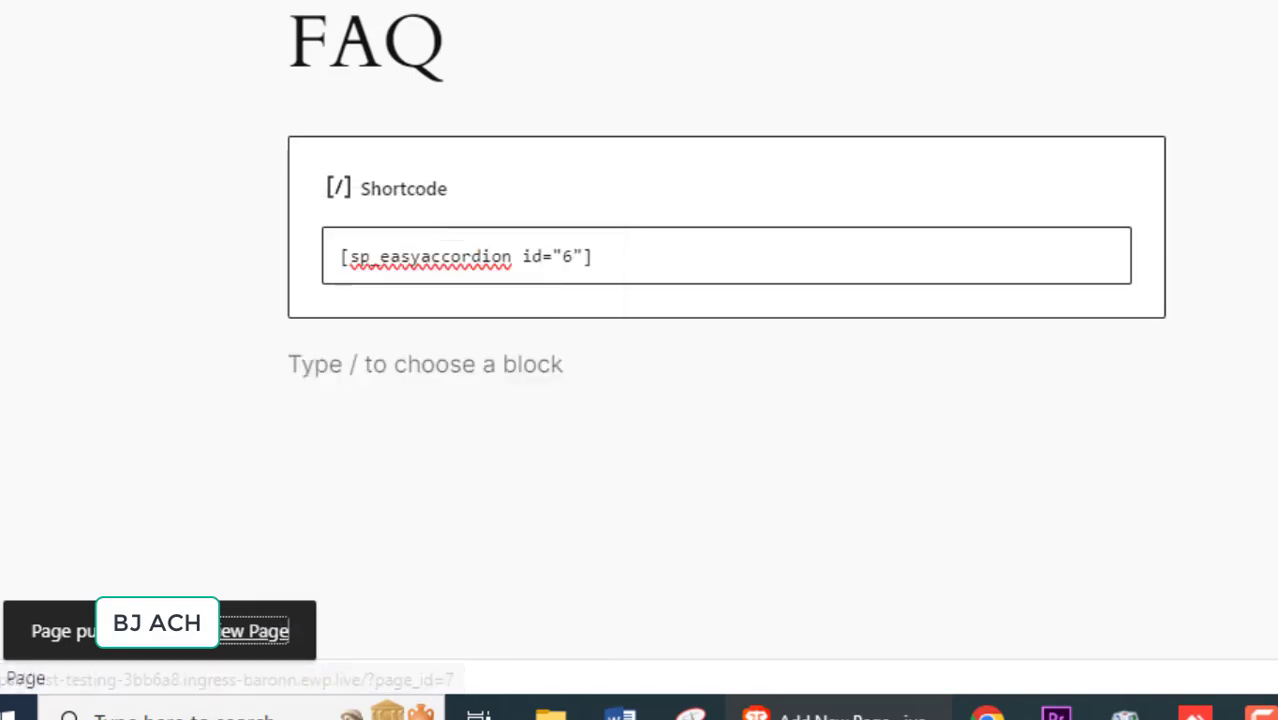
key(ctrl+Tab)
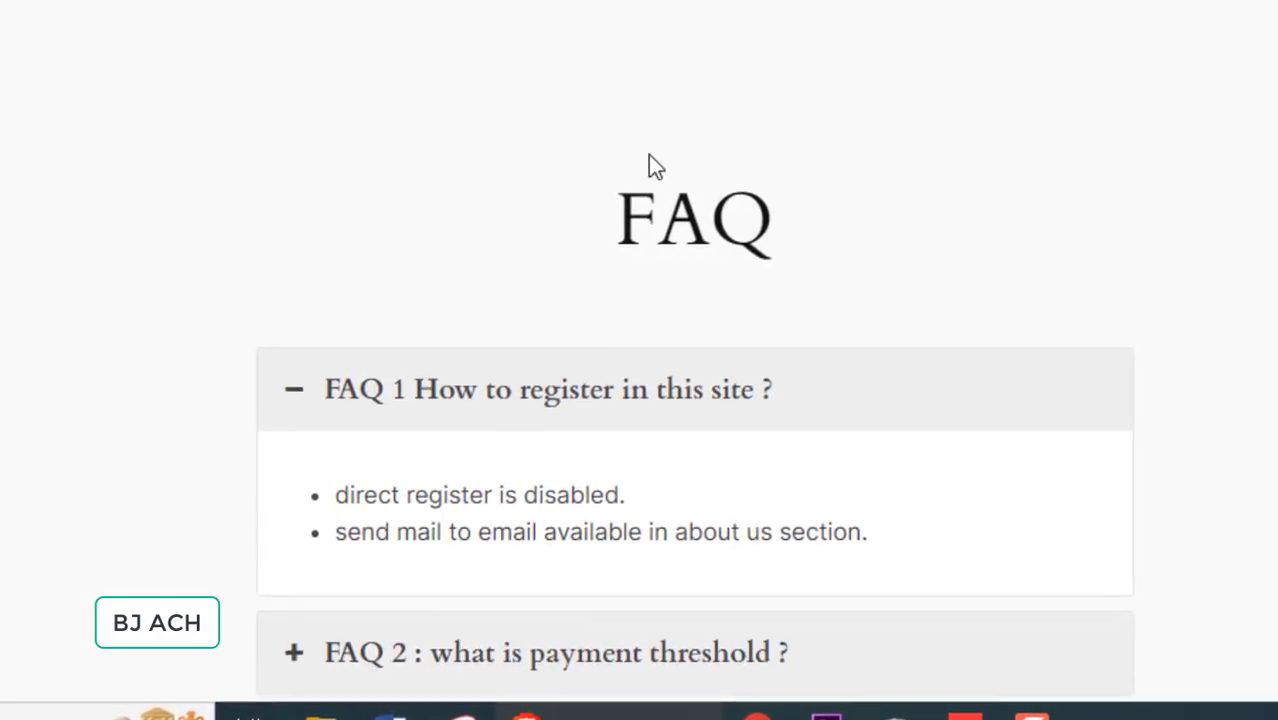
scroll(694, 400, down, 3)
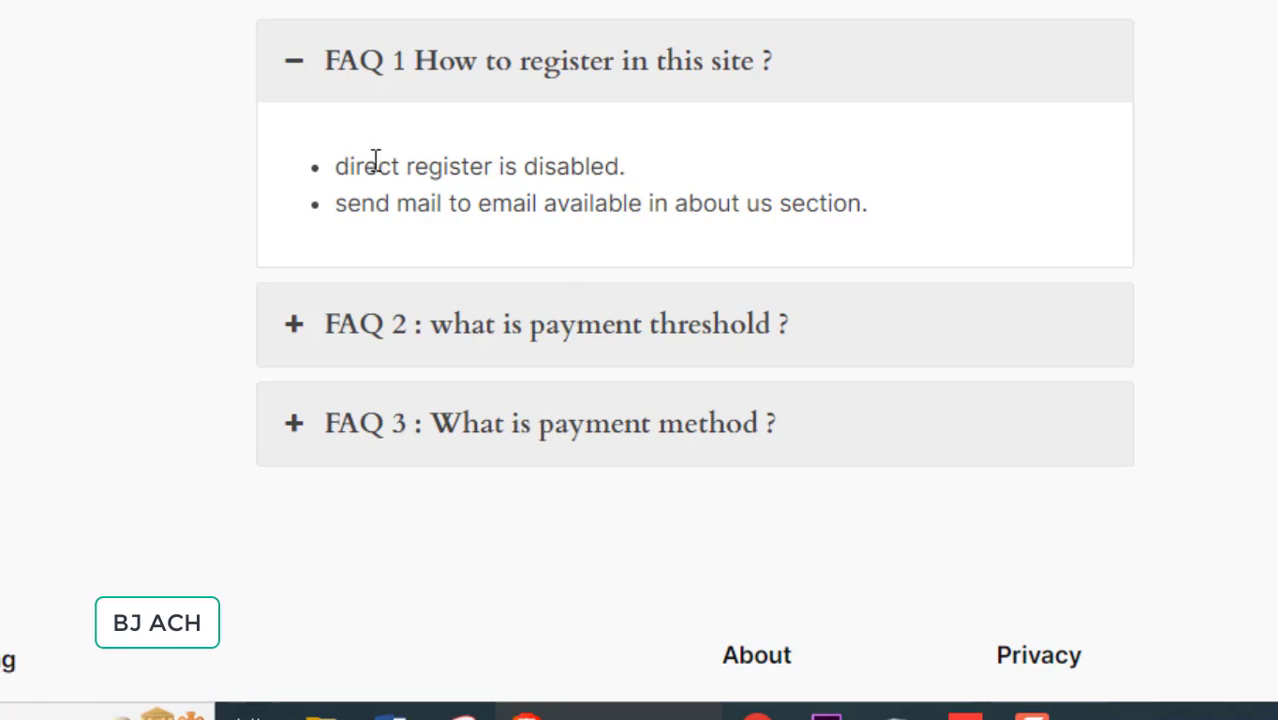
drag(376, 161, 630, 185)
drag(491, 203, 790, 205)
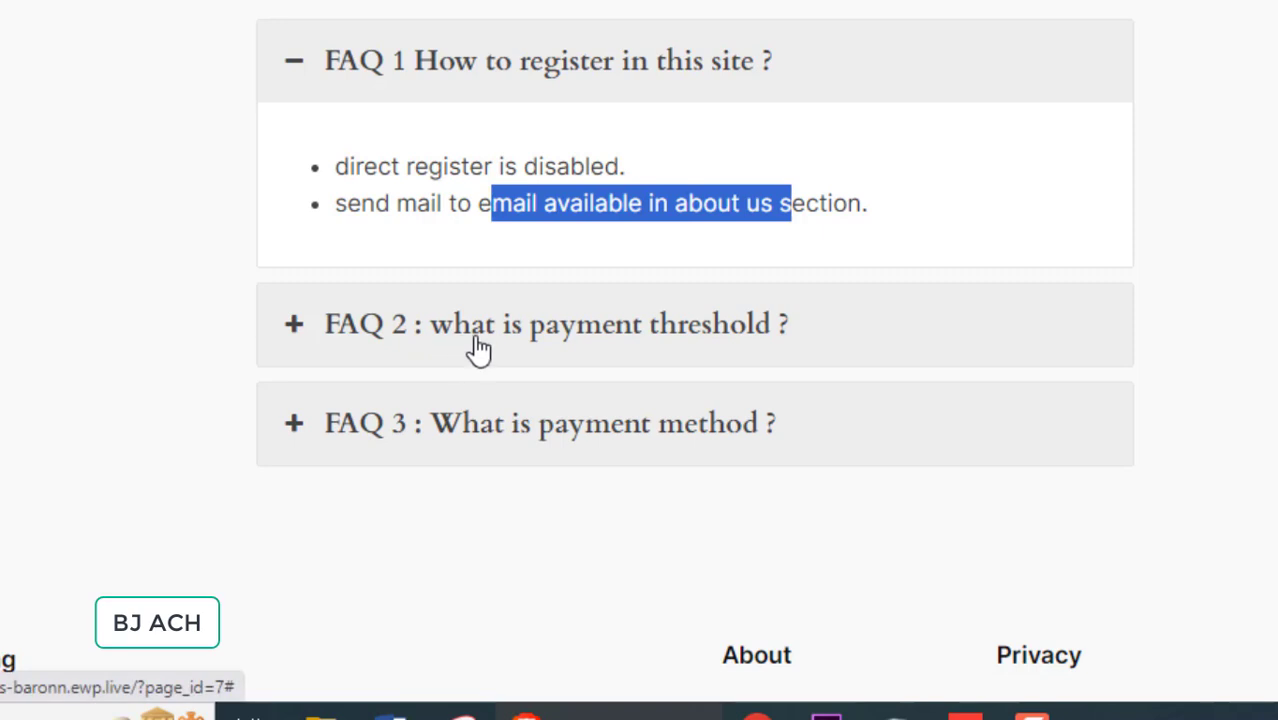
click(508, 345)
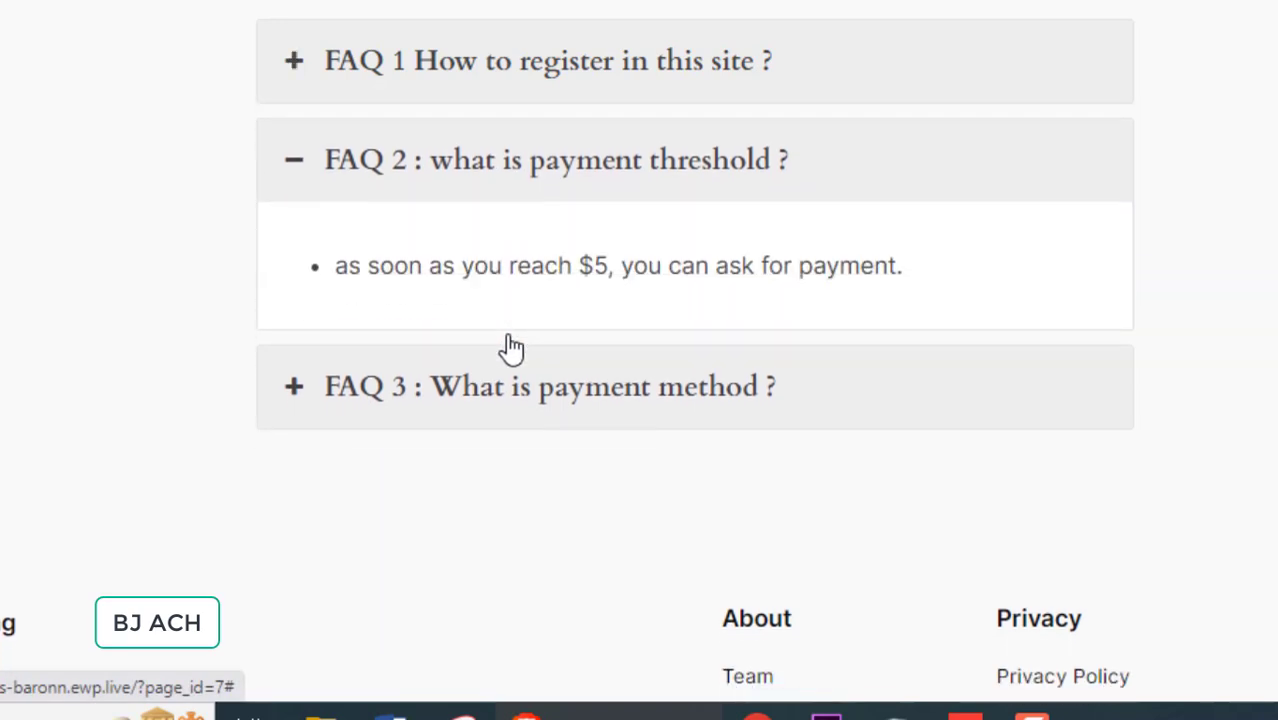
drag(402, 278, 860, 262)
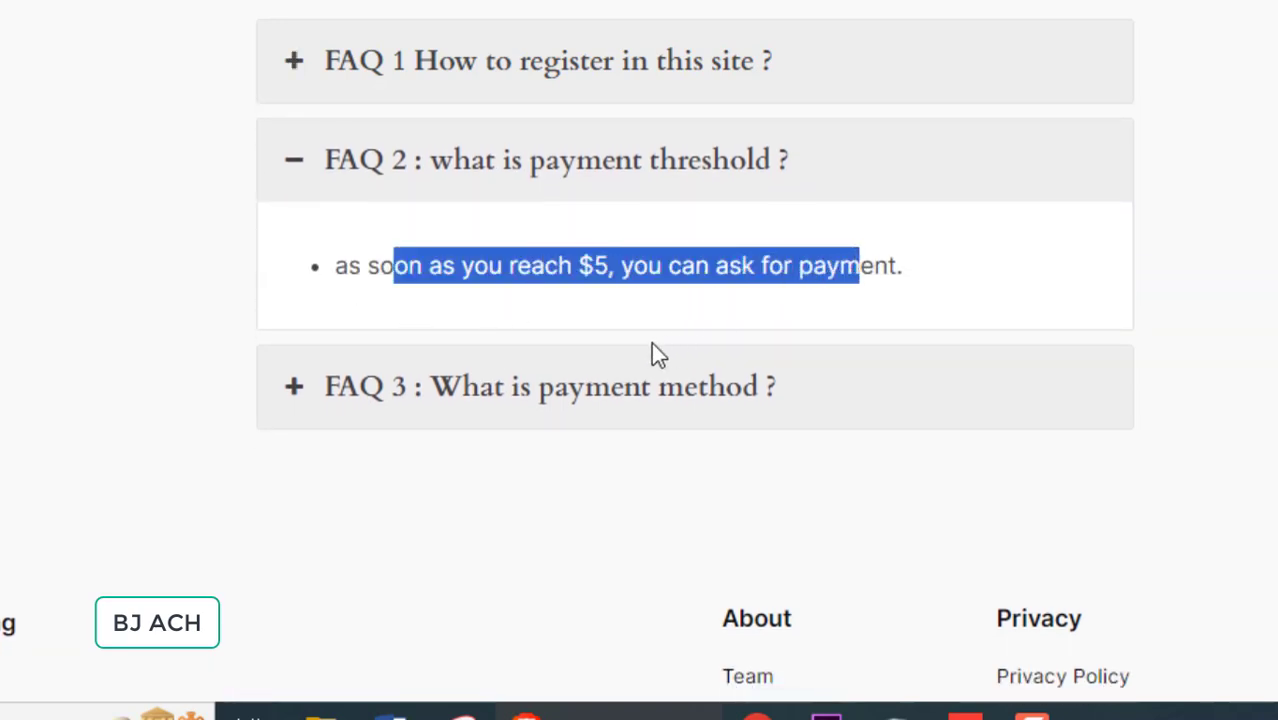
click(600, 412)
drag(392, 366, 669, 380)
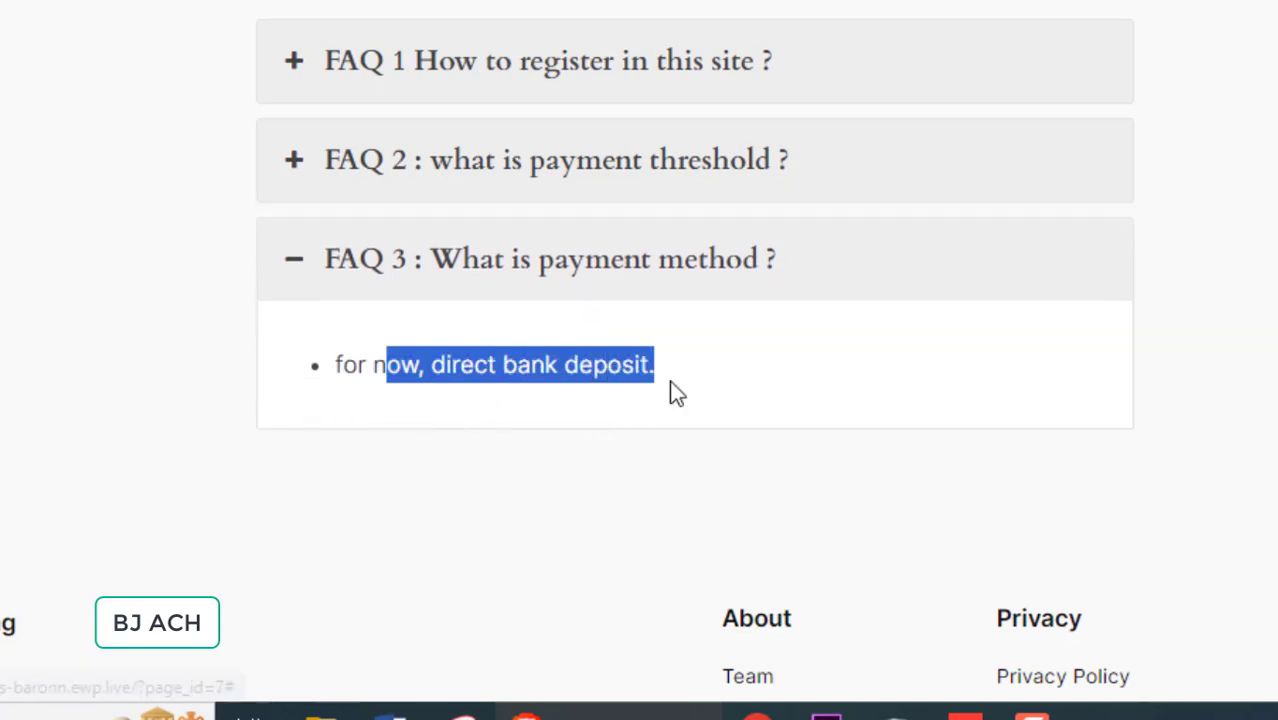
- Return to the browser tab with the Easy Accordion group editor
key(ctrl+Tab)
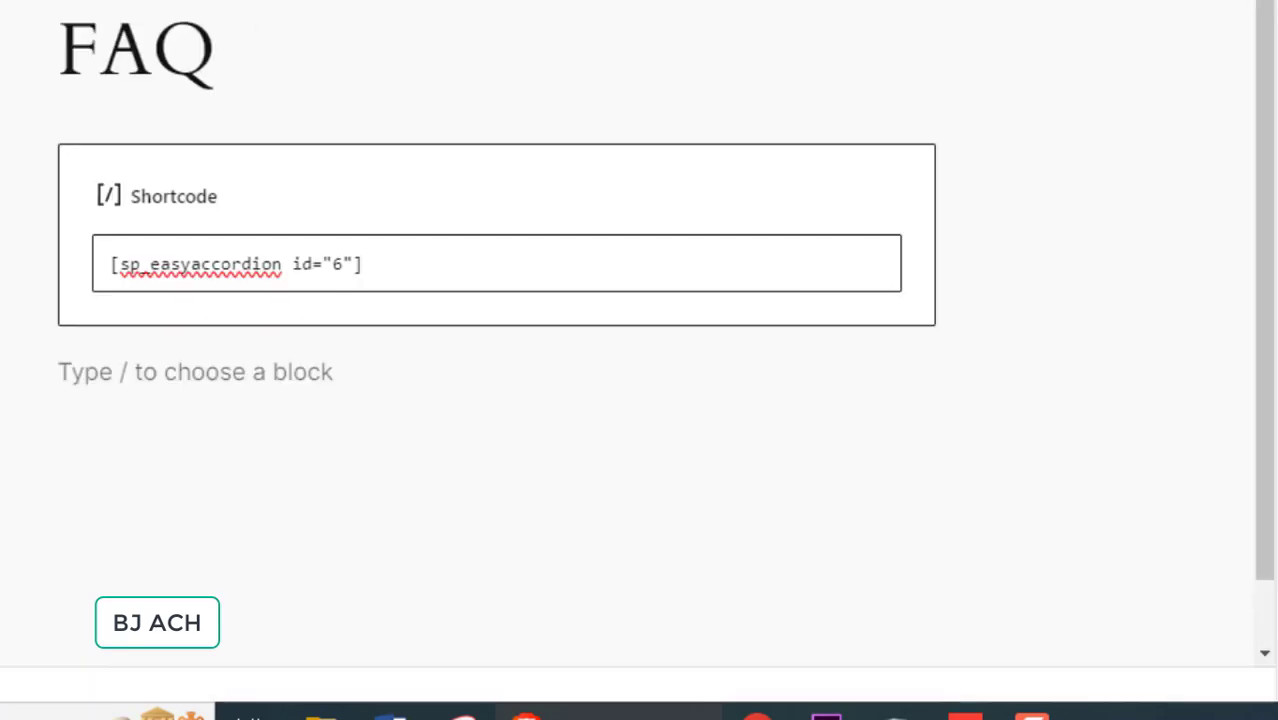
key(ctrl+Tab)
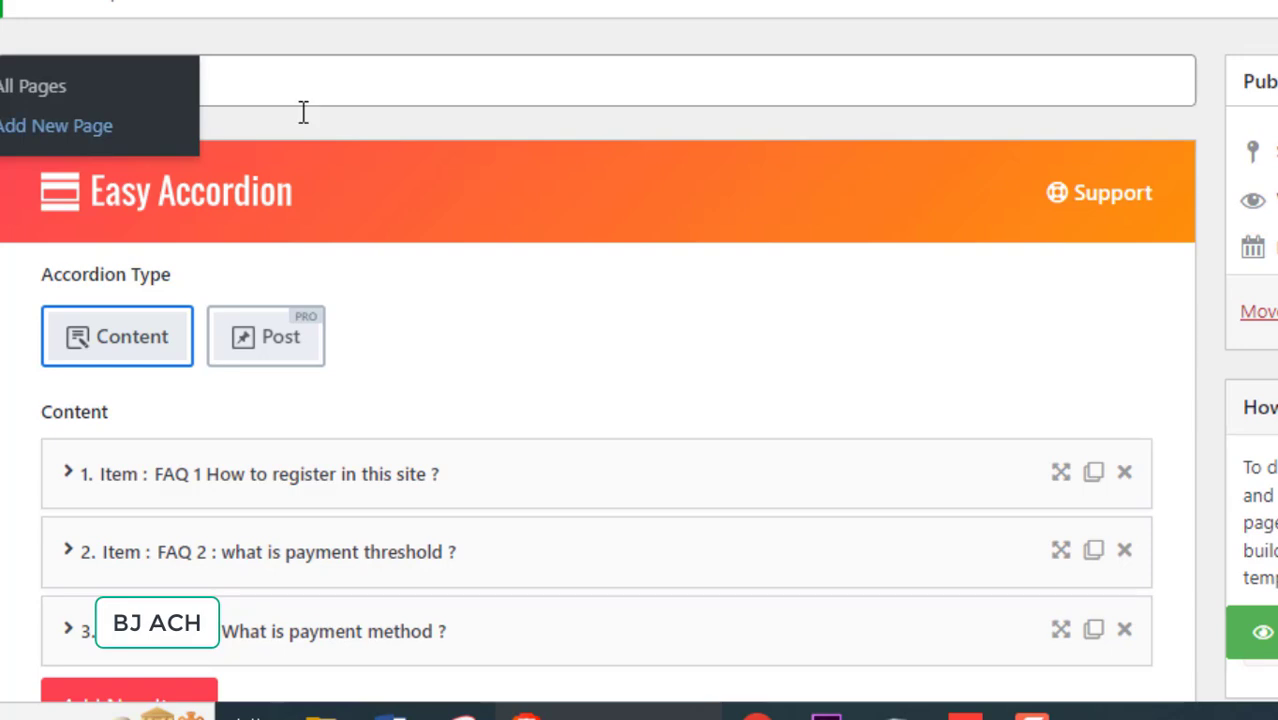